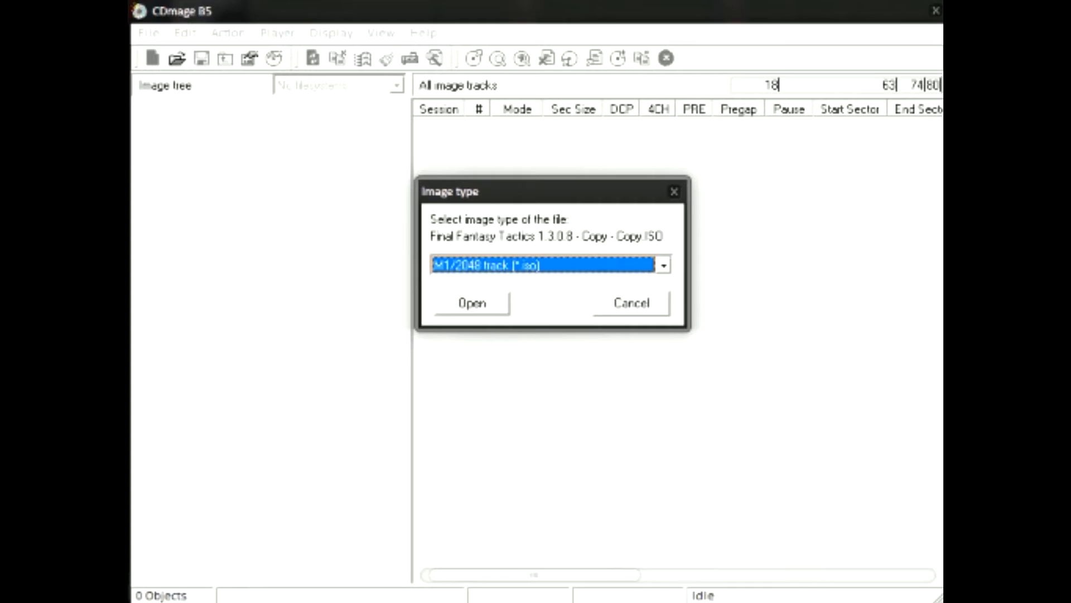
# Load the Final Fantasy Tactics ISO with image type M2/2352 and continue despite the file-system errors
pyautogui.hotkey('alt', 'Down')
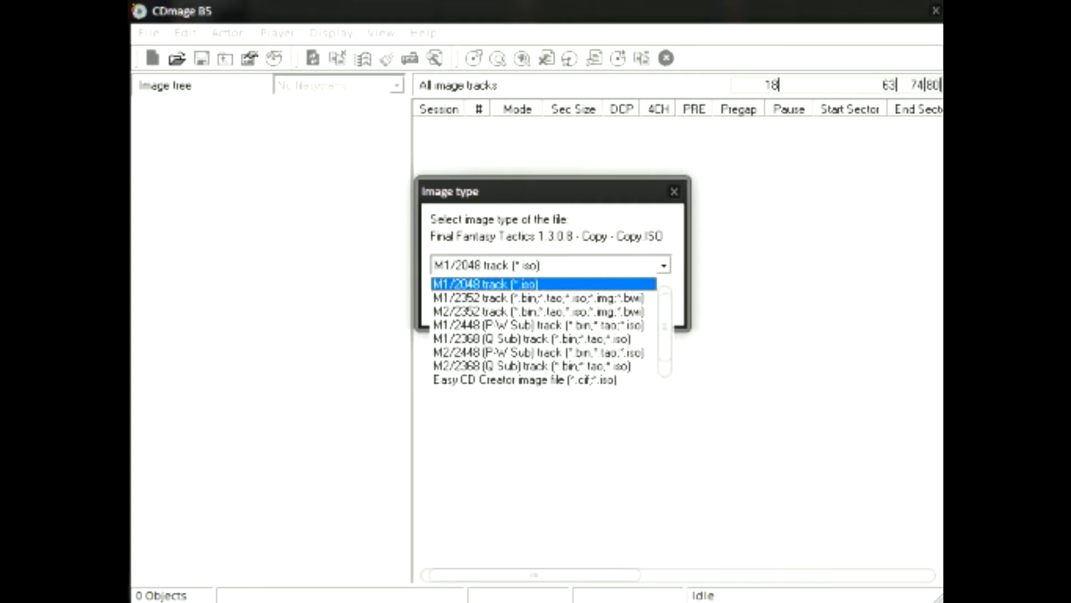
pyautogui.press('Down')
pyautogui.press('Down')
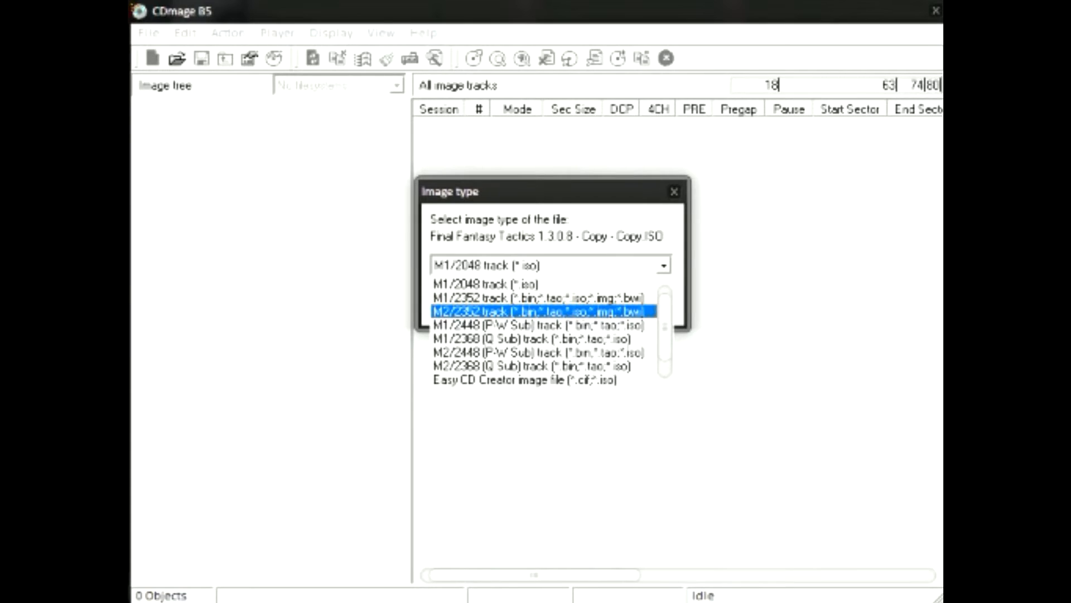
pyautogui.press('Return')
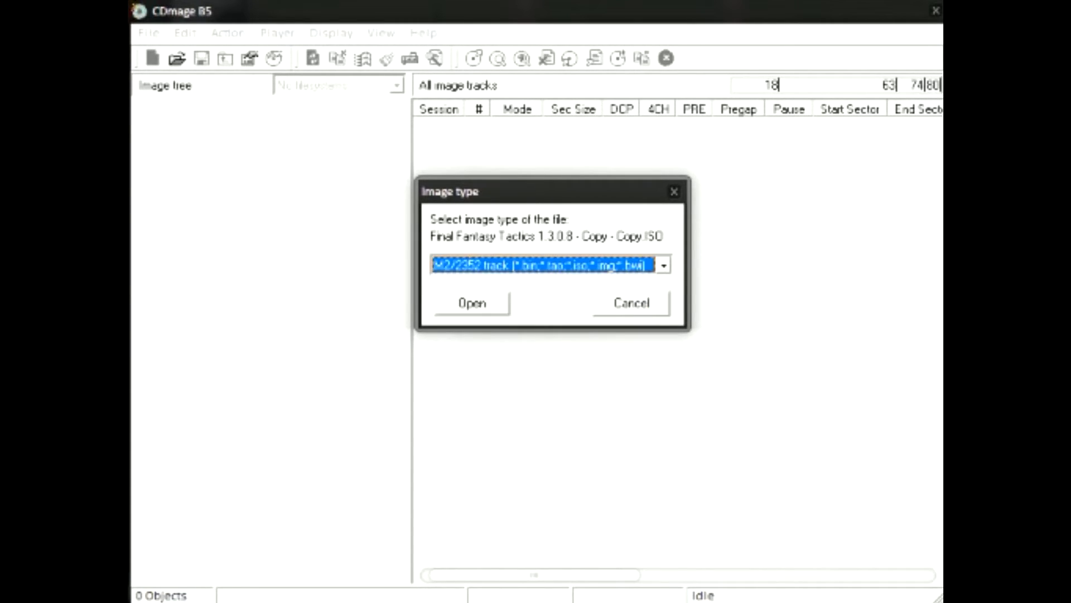
pyautogui.press('Tab')
pyautogui.press('Return')
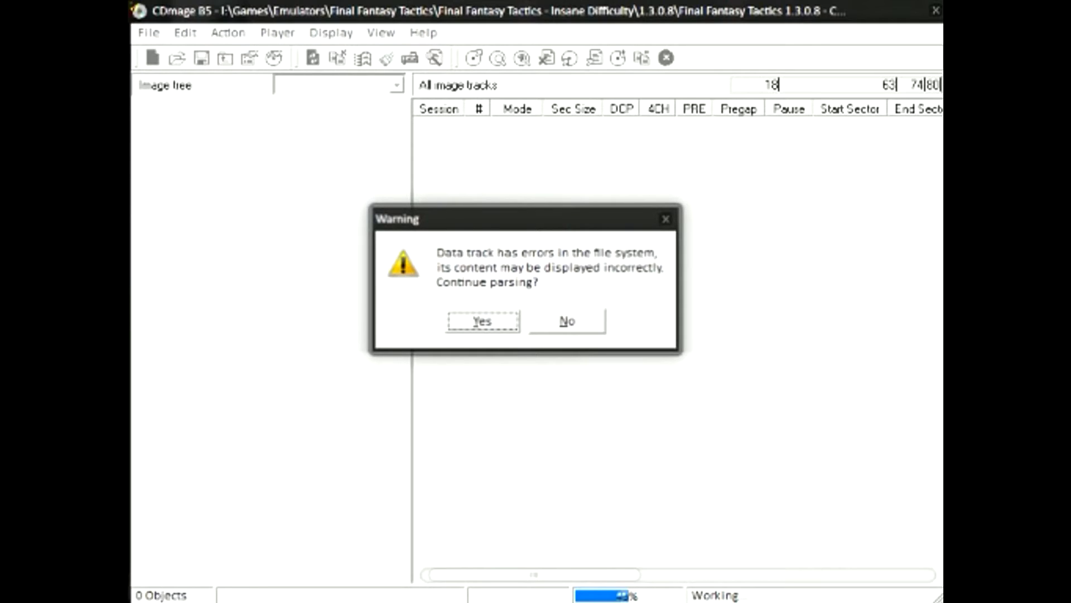
pyautogui.press('Return')
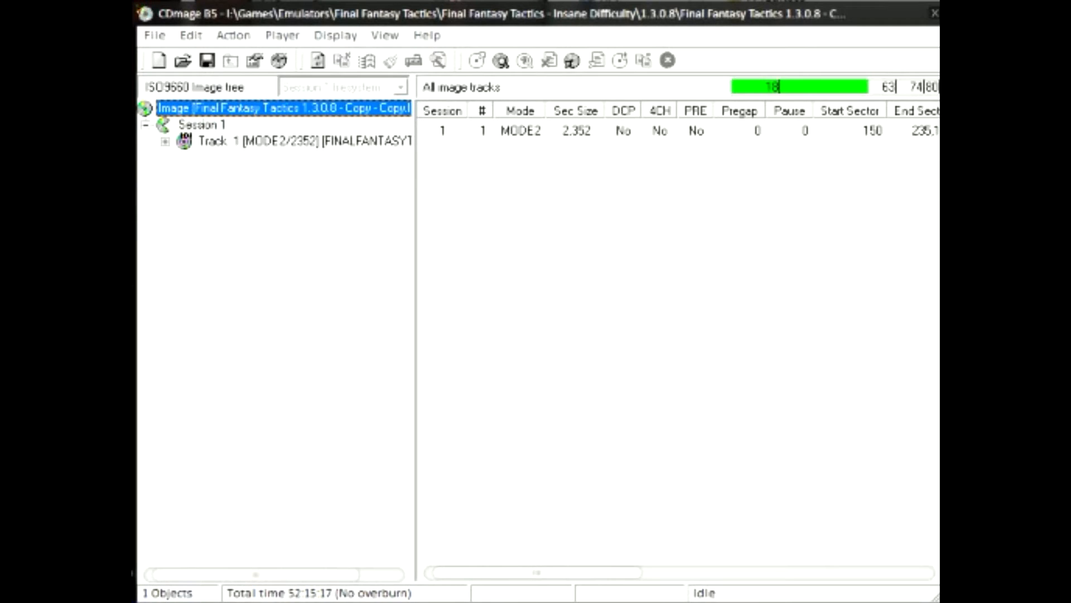
# Expand Track 1, open the BATTLE folder and scroll through its .SPR sprite list
pyautogui.click(165, 141)
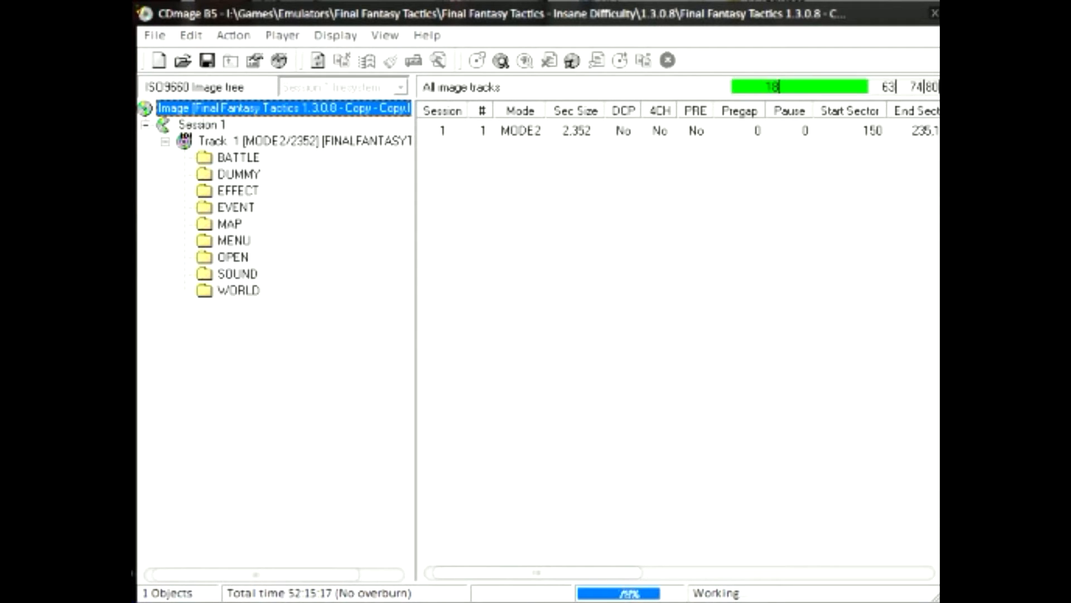
pyautogui.click(239, 158)
pyautogui.click(462, 149)
pyautogui.scroll(-10, 462, 148)
pyautogui.scroll(-20, 670, 341)
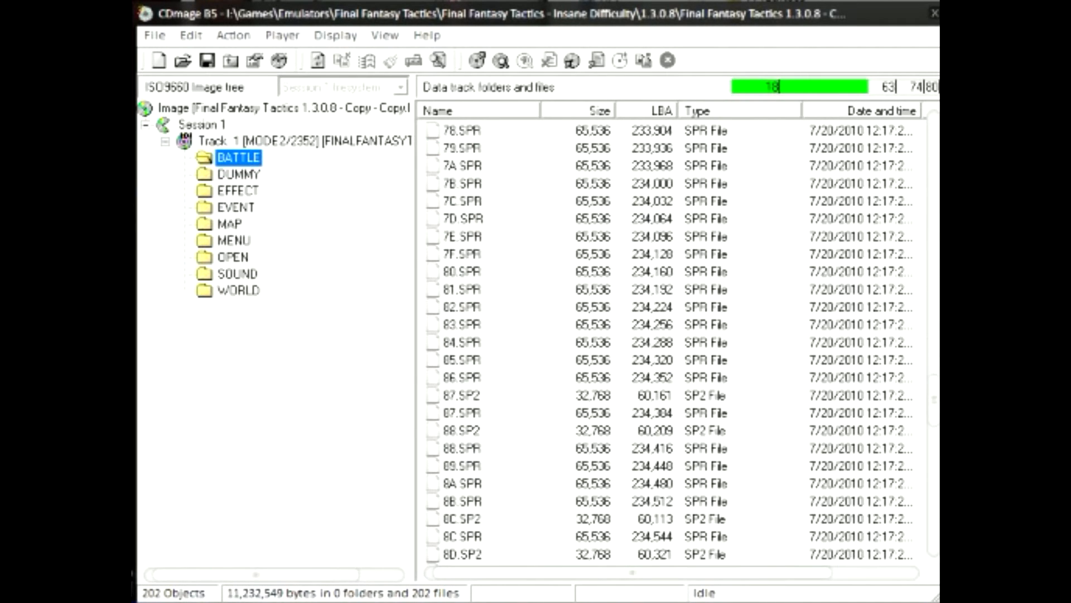
pyautogui.scroll(20, 669, 340)
pyautogui.scroll(5, 669, 341)
# Browse the BATTLE sprites, selecting 33.SPR, 2D.SPR and 0F.SPR in turn
pyautogui.click(463, 255)
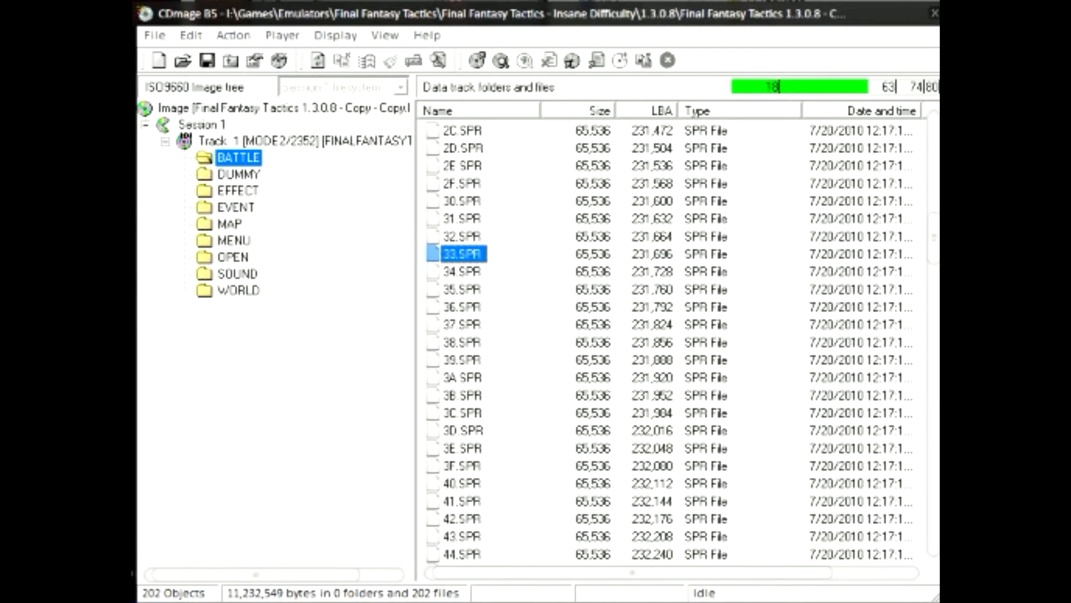
pyautogui.click(463, 148)
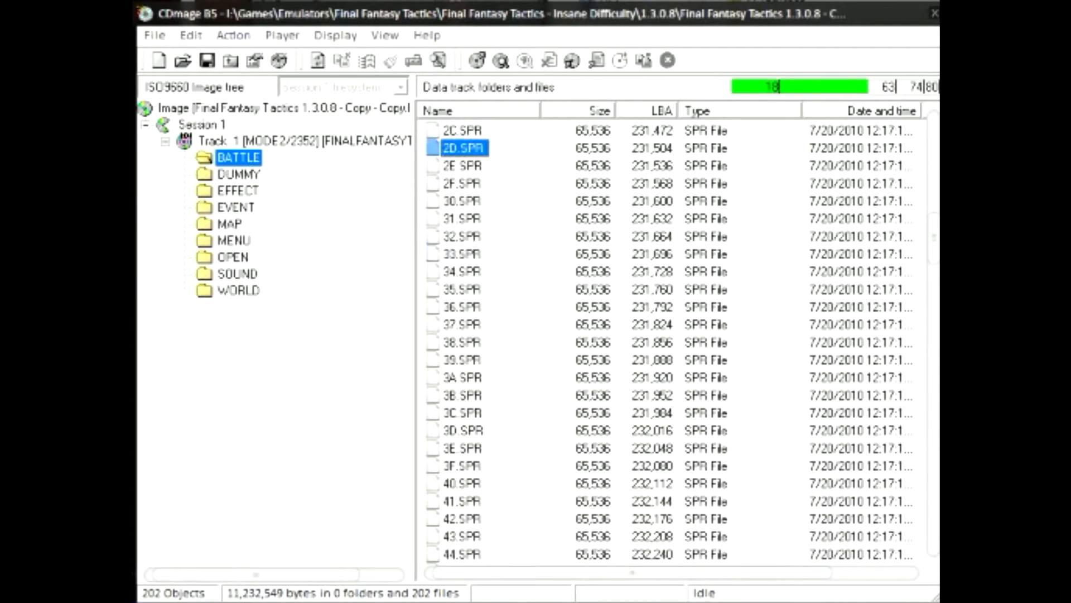
pyautogui.scroll(14, 463, 148)
pyautogui.scroll(1, 669, 340)
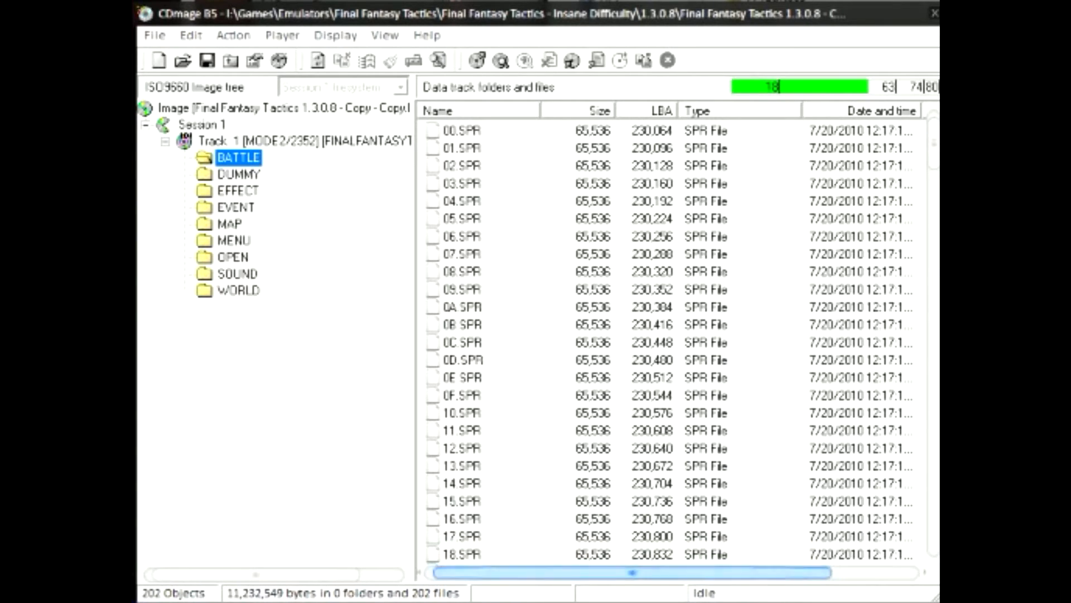
pyautogui.click(463, 396)
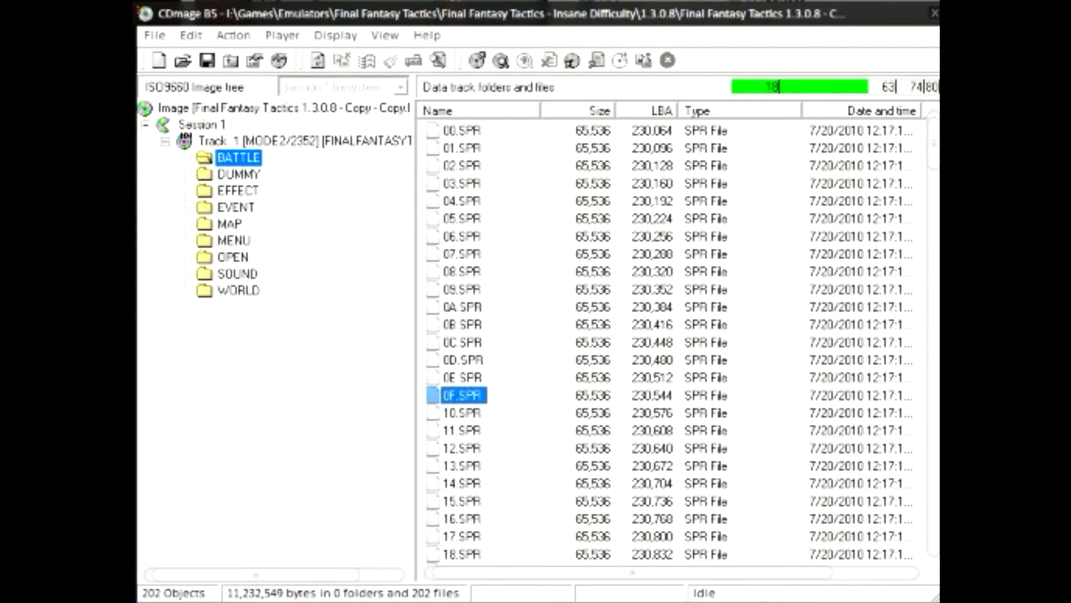
pyautogui.scroll(-20, 669, 340)
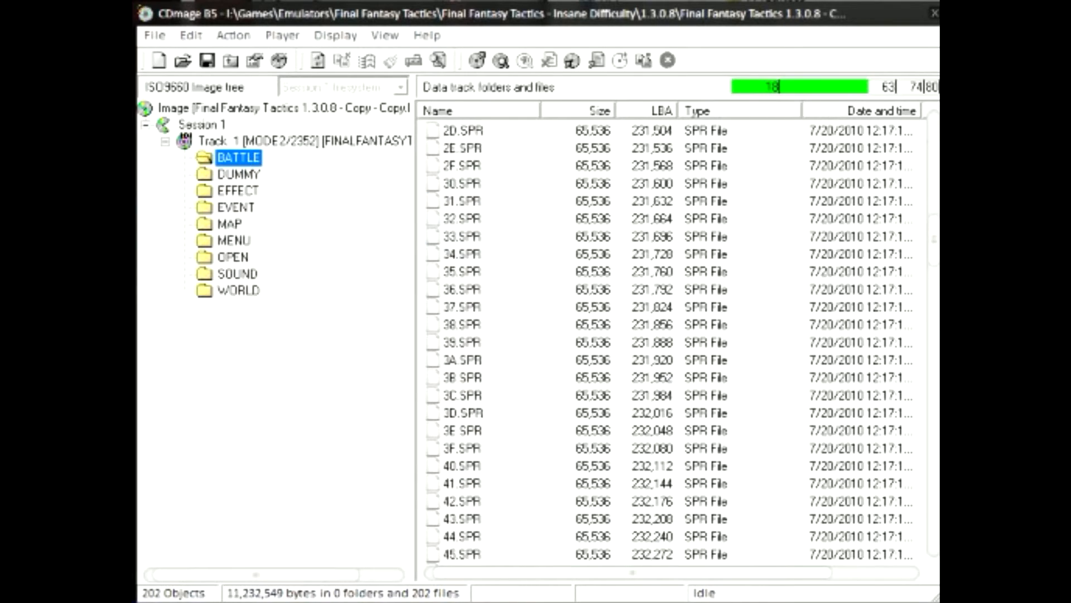
pyautogui.scroll(-10, 670, 340)
pyautogui.scroll(6, 670, 340)
pyautogui.scroll(8, 670, 341)
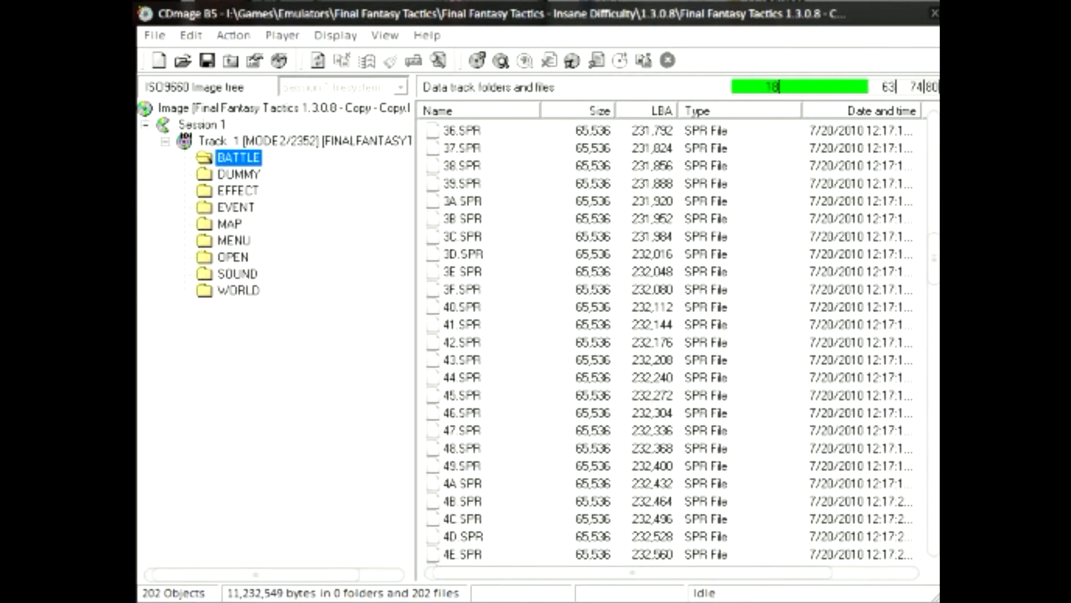
pyautogui.scroll(17, 669, 341)
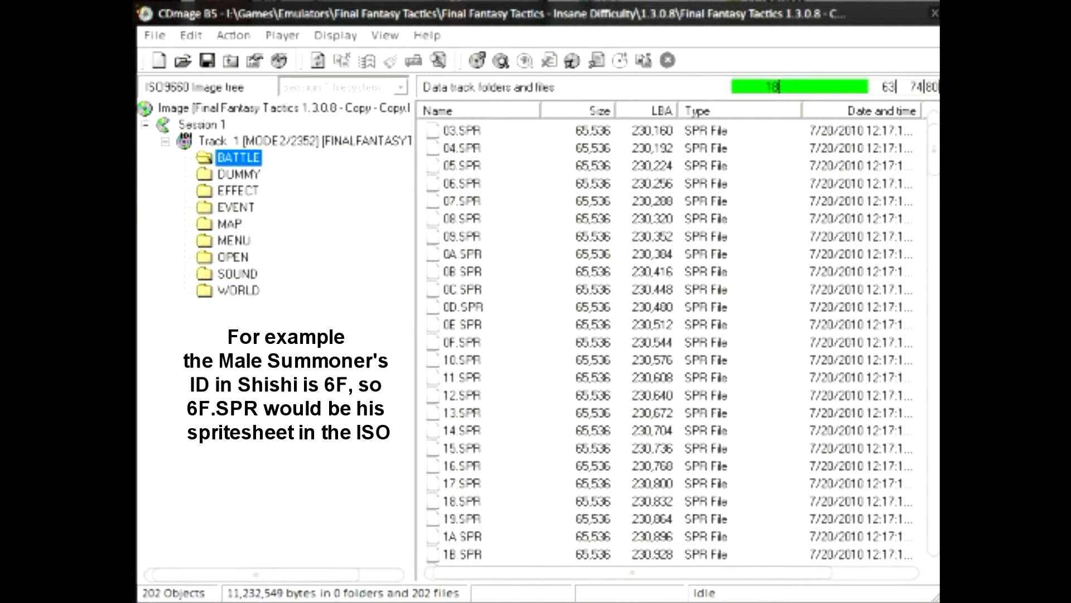
# Check the file actions available for 0C.SPR, then close them without acting
pyautogui.rightClick(483, 289)
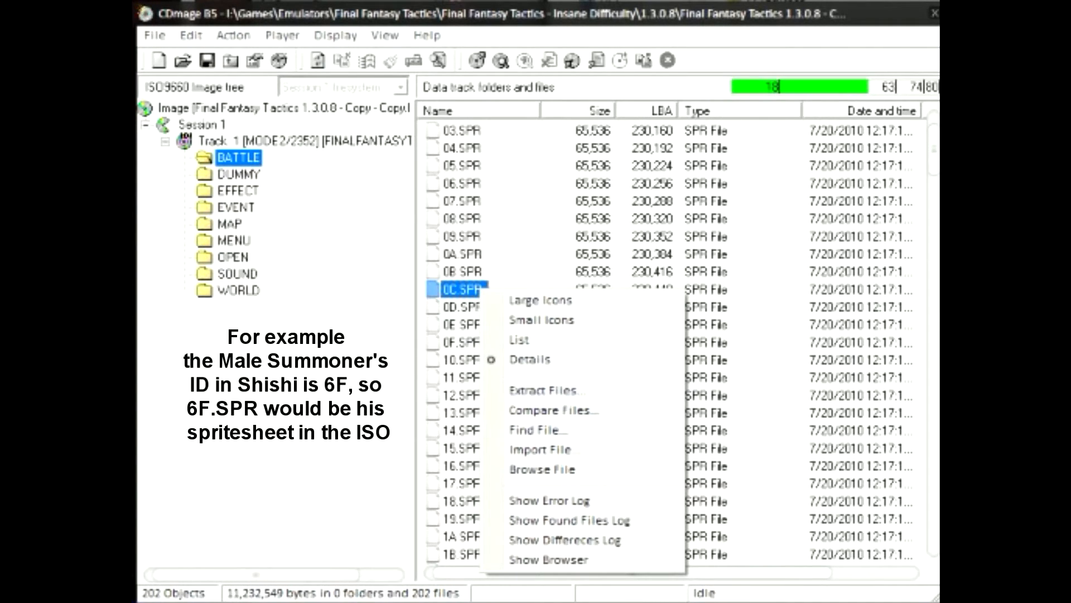
pyautogui.click(742, 390)
pyautogui.scroll(1, 670, 341)
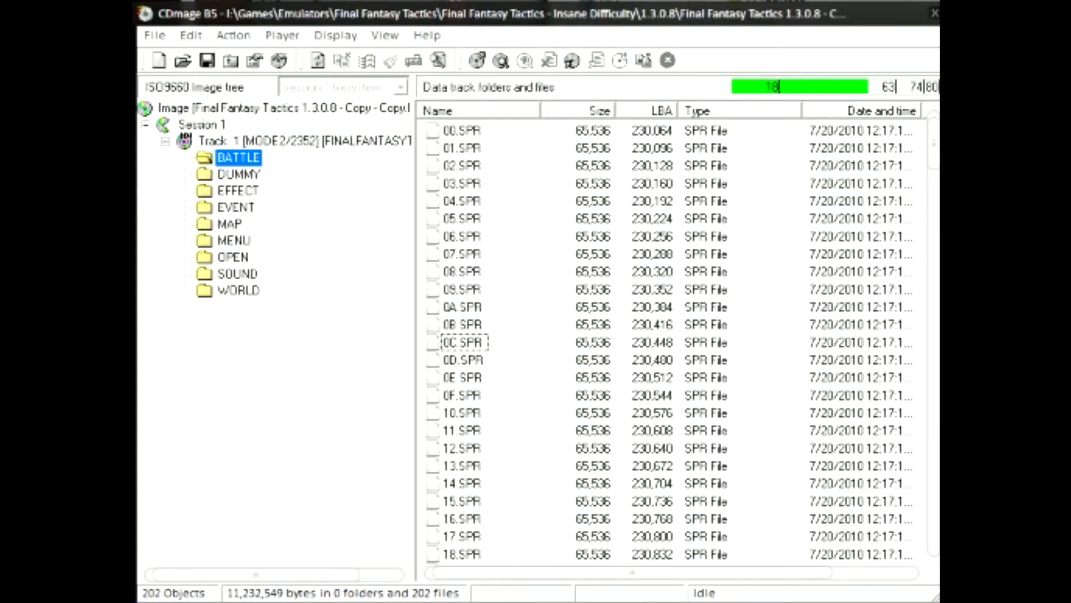
# Open the EVENT folder and select WLDFACE.BIN, then UNIT.BIN
pyautogui.click(236, 207)
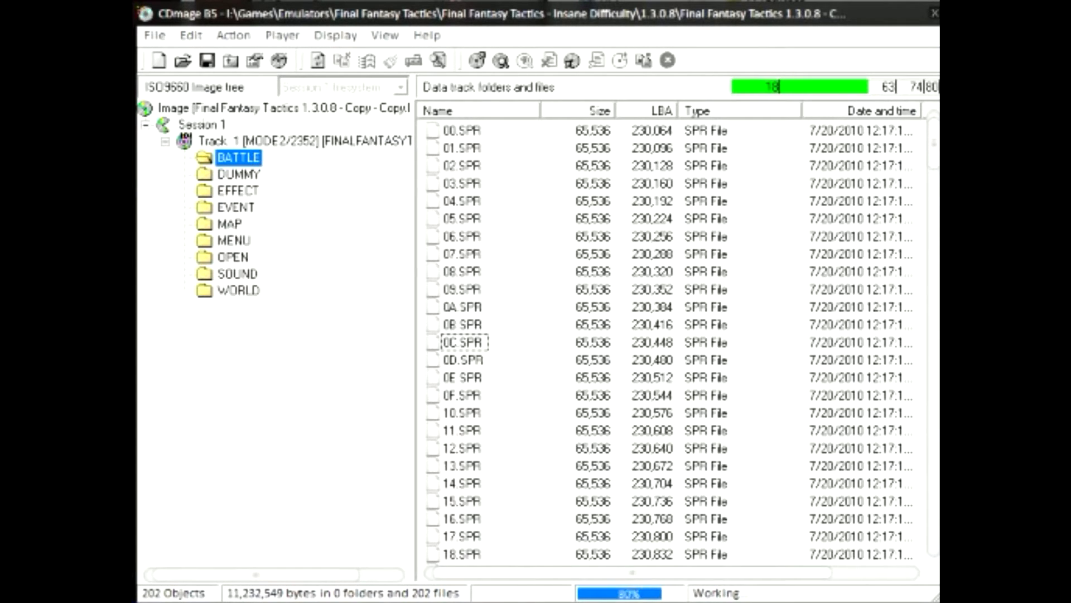
pyautogui.click(488, 307)
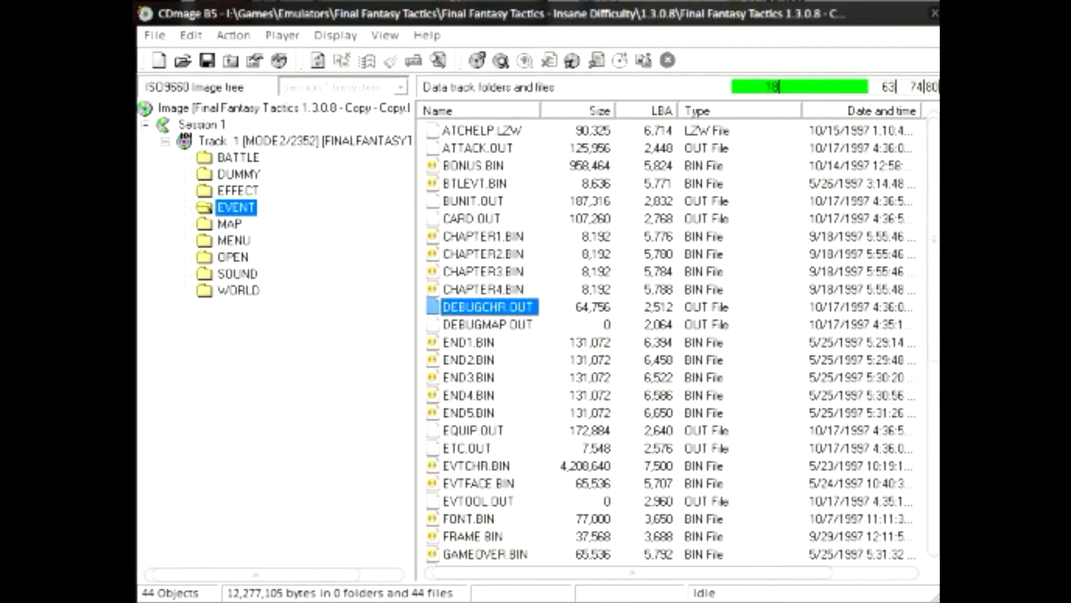
pyautogui.scroll(-3, 487, 307)
pyautogui.scroll(-3, 669, 340)
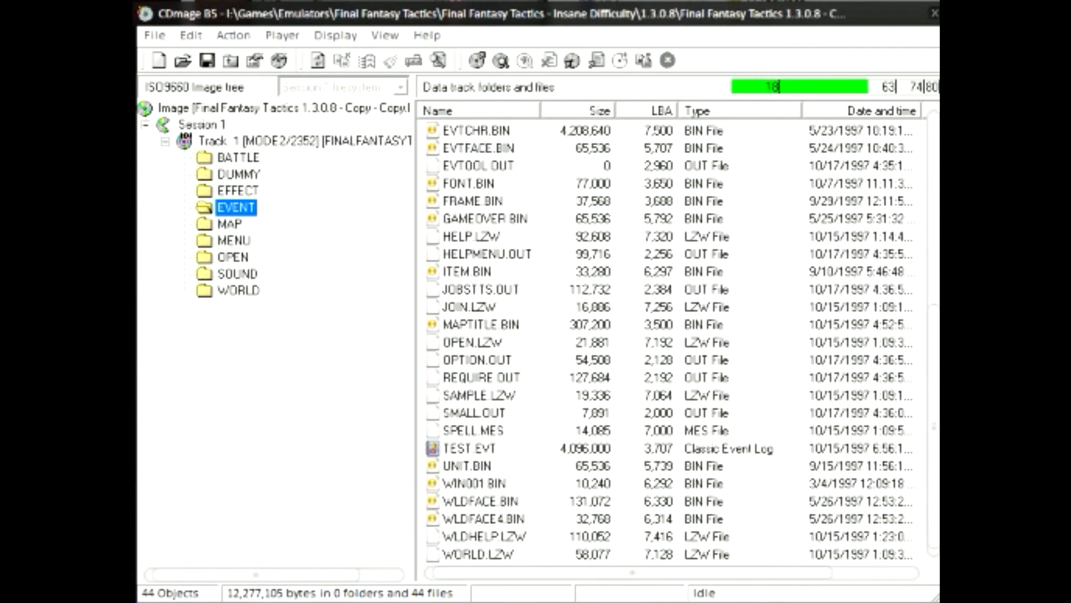
pyautogui.click(481, 501)
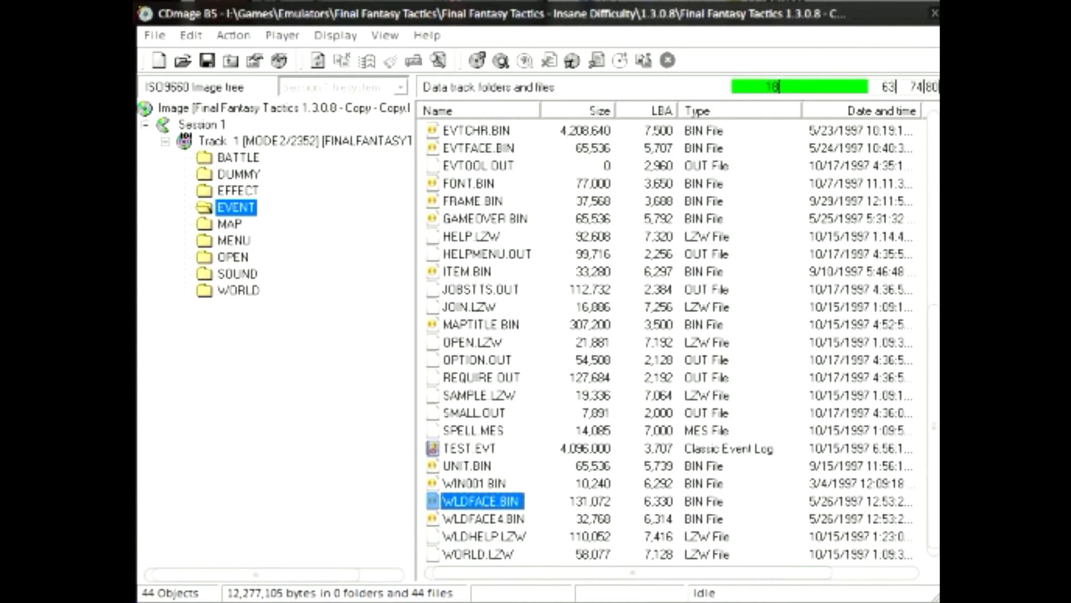
pyautogui.click(467, 466)
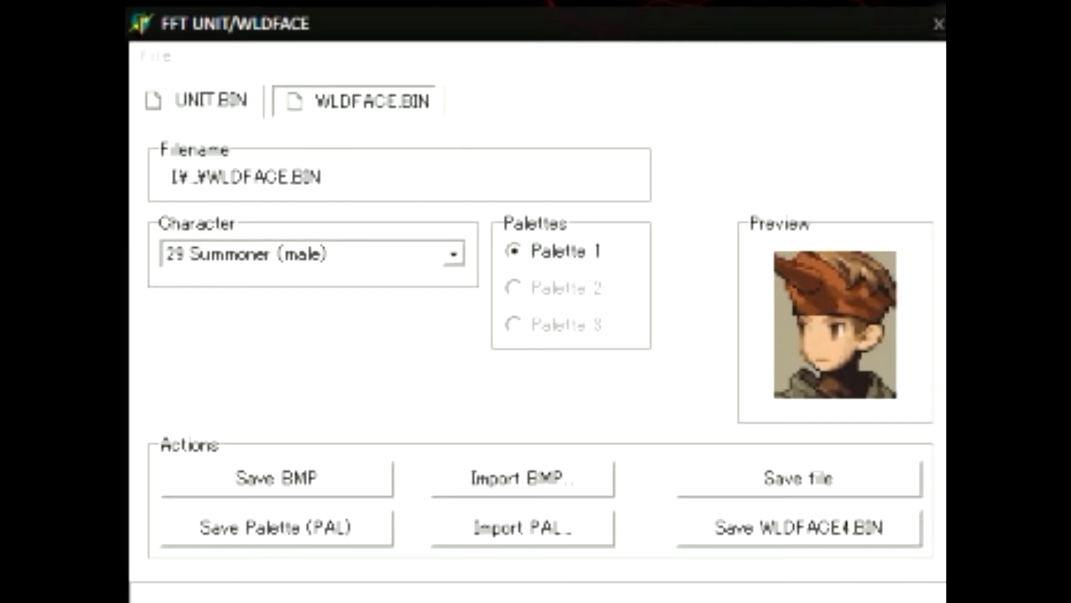
# Check the file-loading options in FFT UNIT/WLDFACE, then cancel without opening anything
pyautogui.click(155, 56)
pyautogui.moveTo(196, 90)
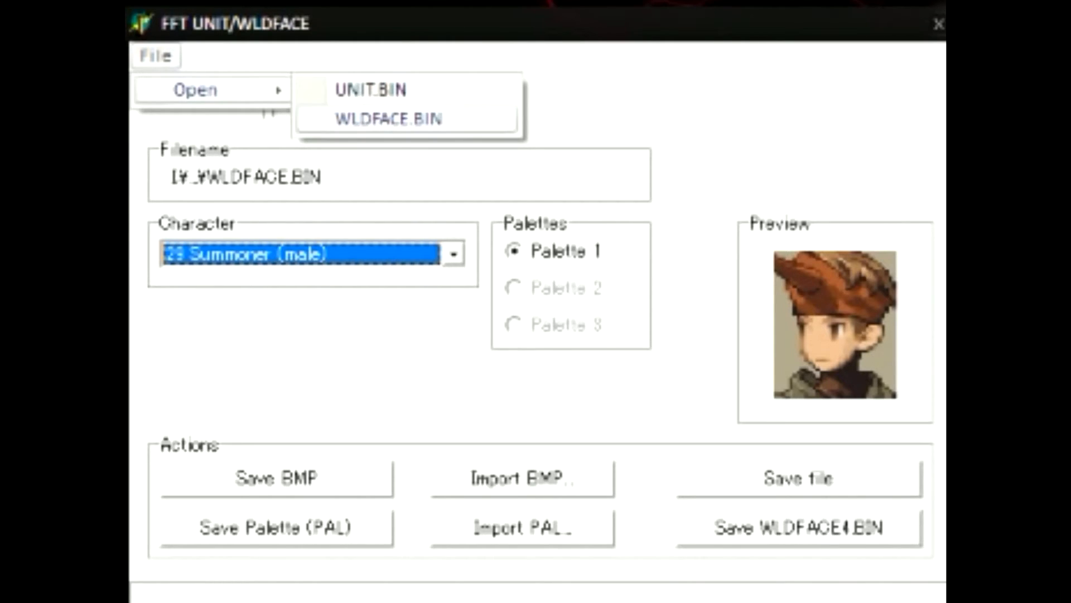
pyautogui.press('Escape')
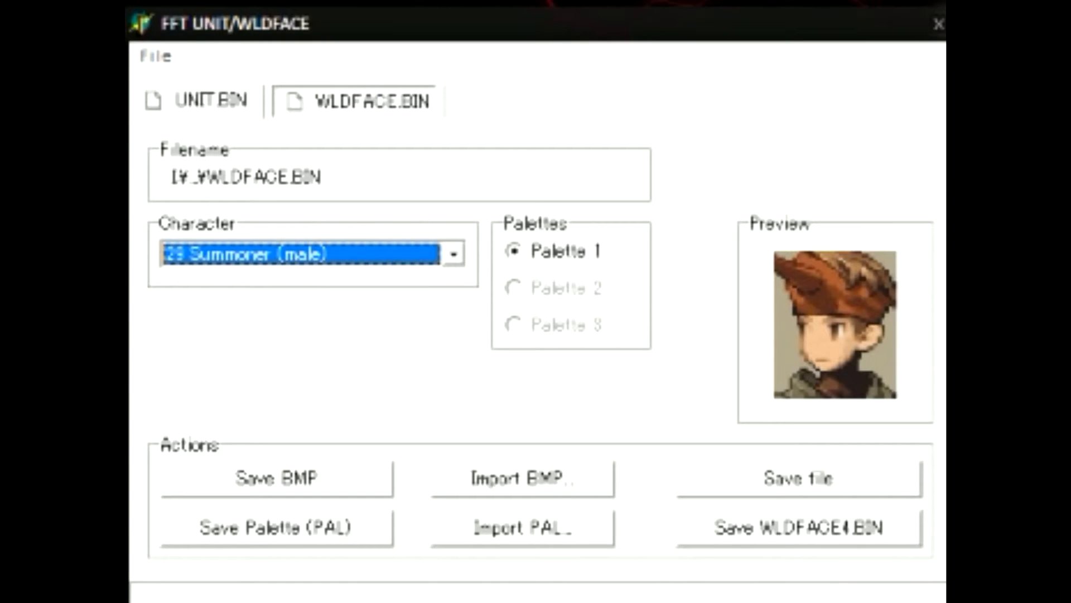
# Show the 28 Summoner (male) sprite in UNIT.BIN, then return to the WLDFACE.BIN portrait
pyautogui.click(211, 101)
pyautogui.click(453, 255)
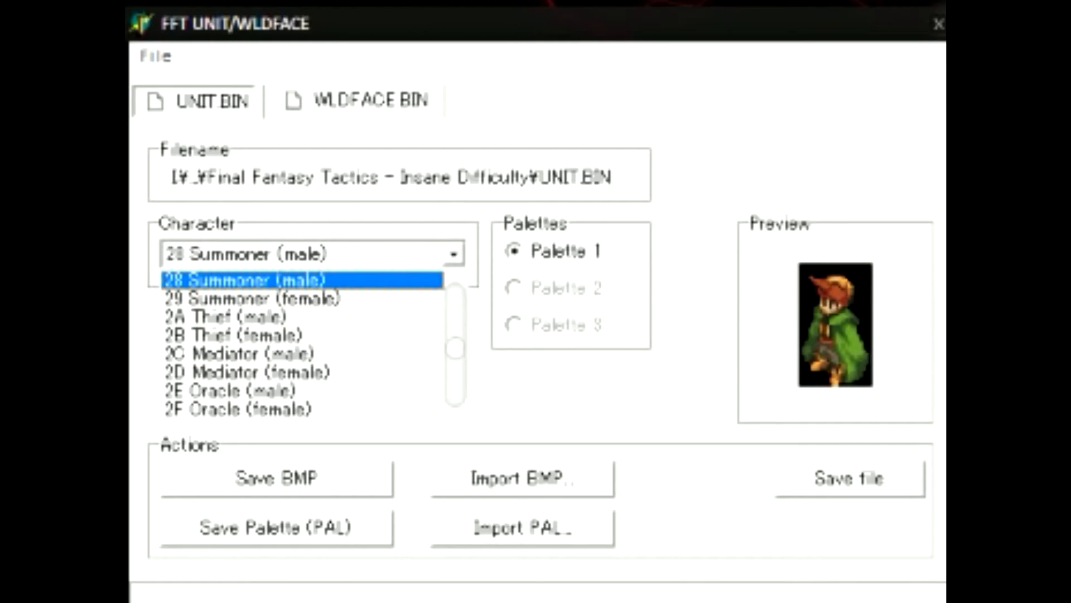
pyautogui.click(301, 280)
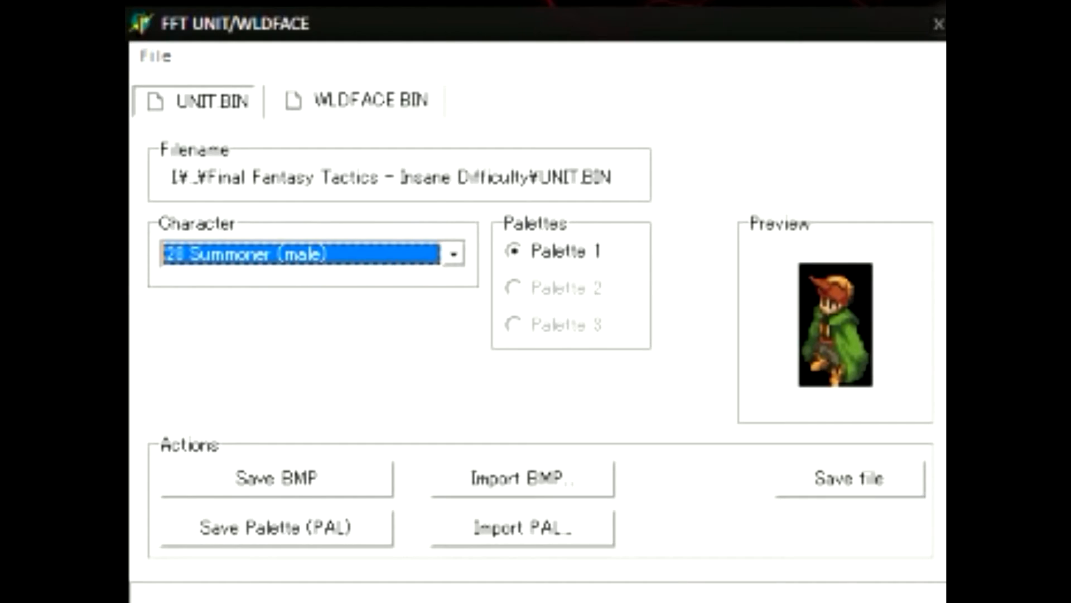
pyautogui.press('Tab')
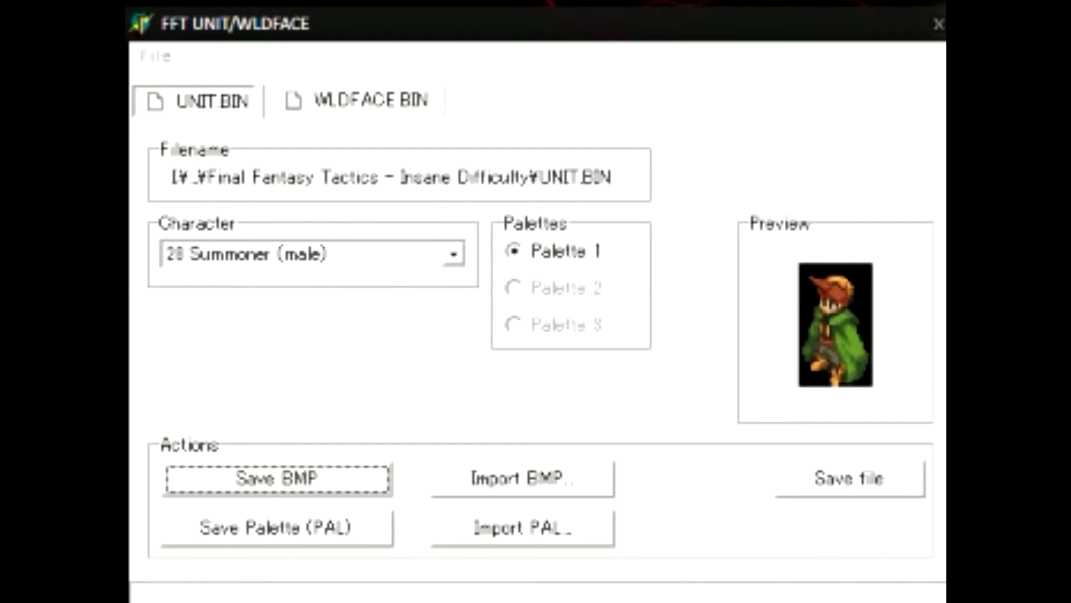
pyautogui.click(357, 101)
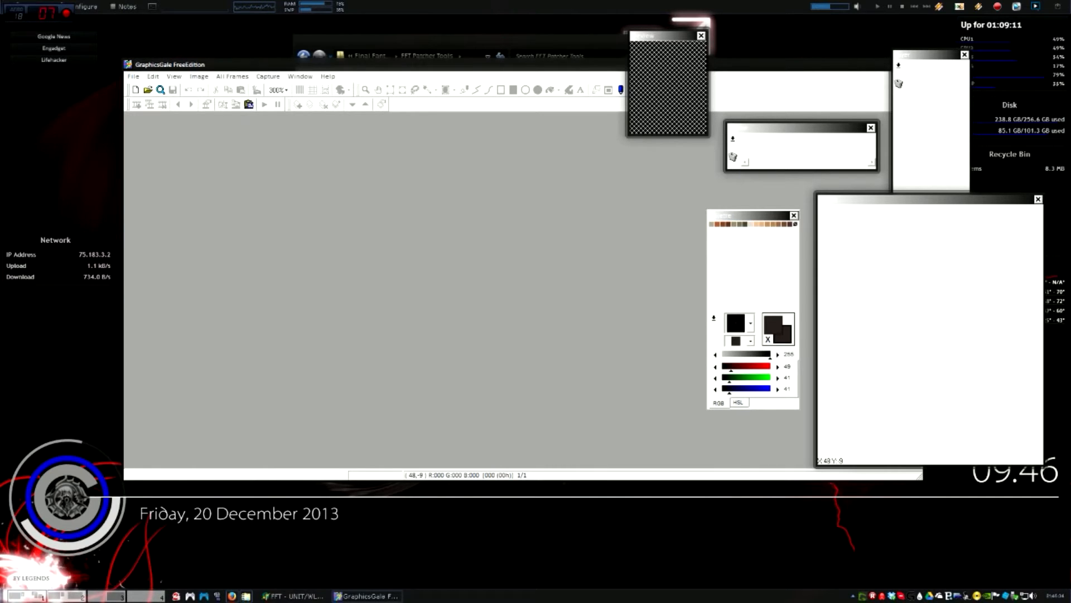
# Open Shishi Screenshot.png and UNIT.bmp, moving and enlarging the UNIT.bmp window
pyautogui.click(148, 90)
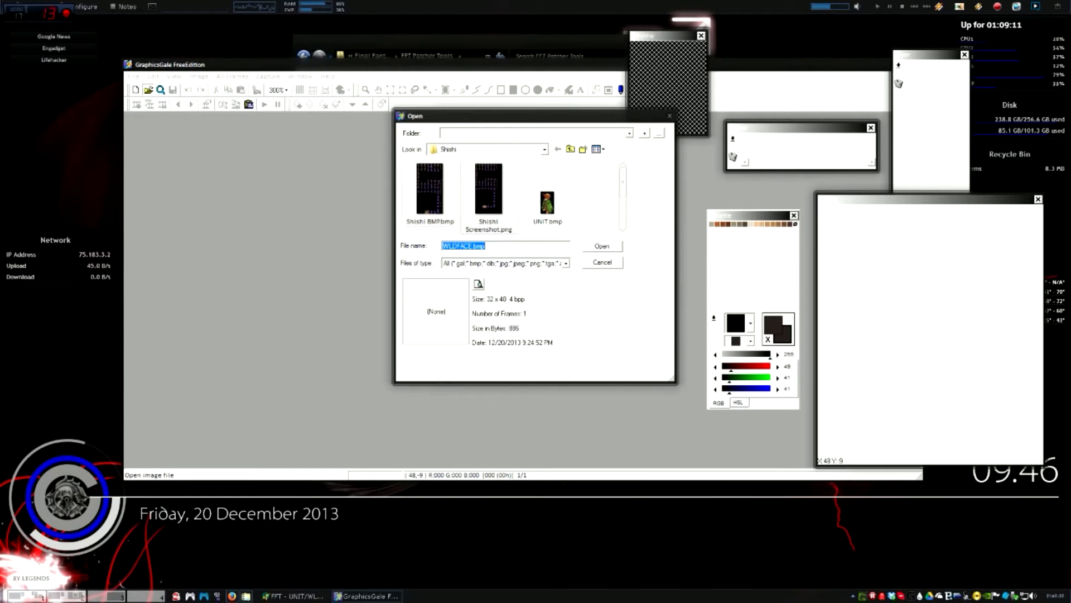
pyautogui.doubleClick(489, 190)
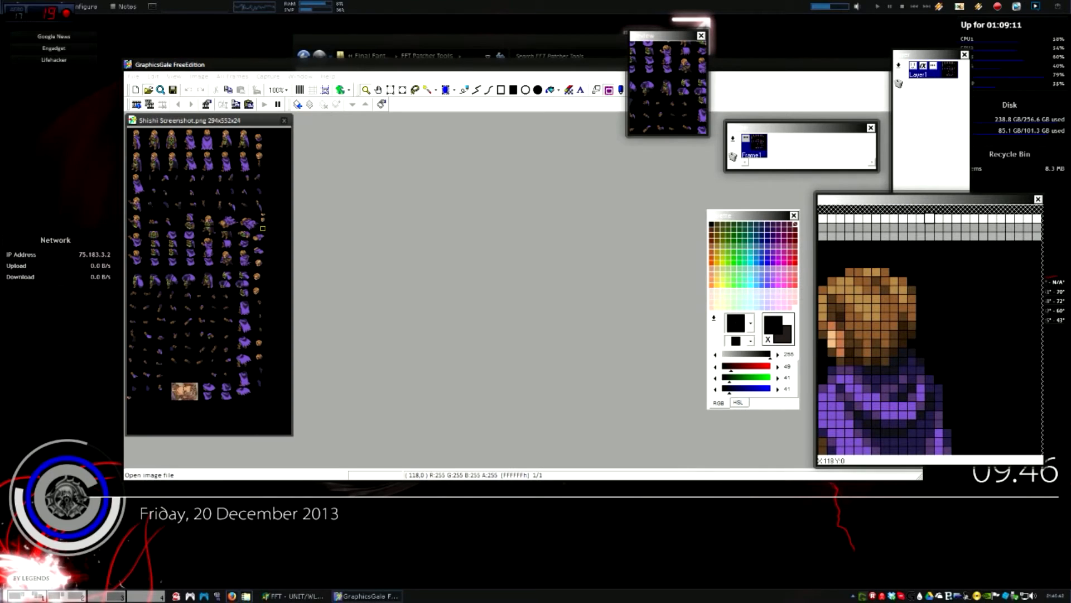
pyautogui.click(148, 90)
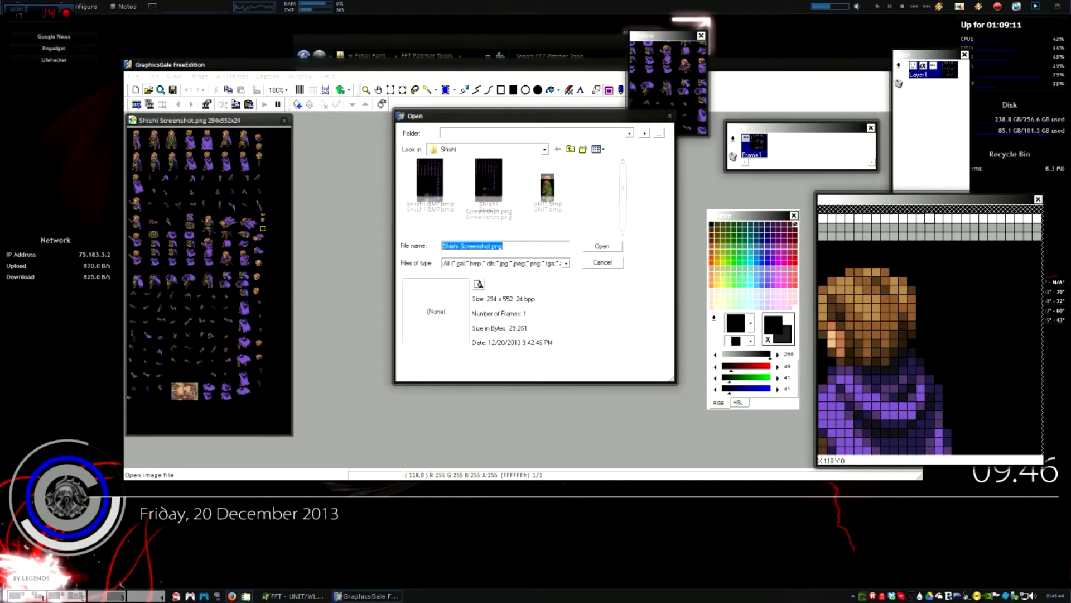
pyautogui.doubleClick(547, 195)
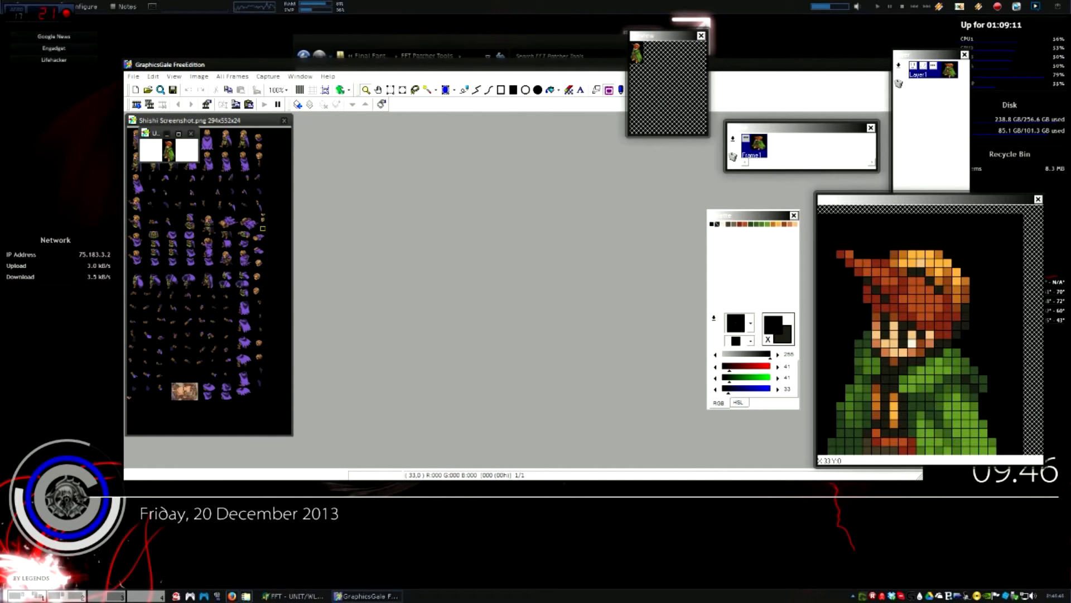
pyautogui.moveTo(153, 133); pyautogui.dragTo(354, 175)
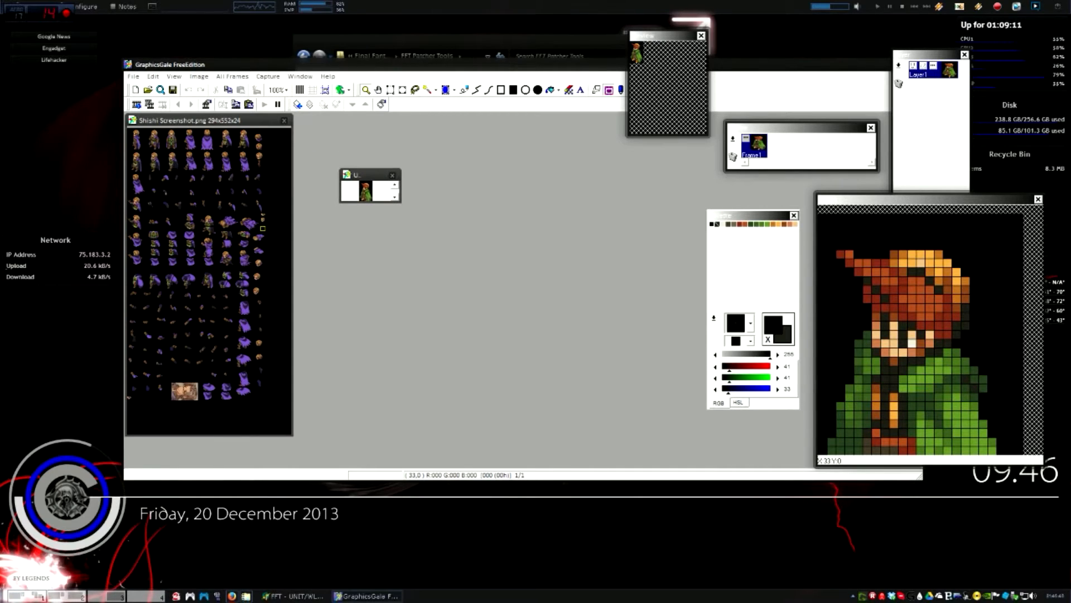
pyautogui.moveTo(401, 202); pyautogui.dragTo(474, 294)
# Open WLDFACE.bmp in its own enlarged window and zoom the images to 400%
pyautogui.click(148, 90)
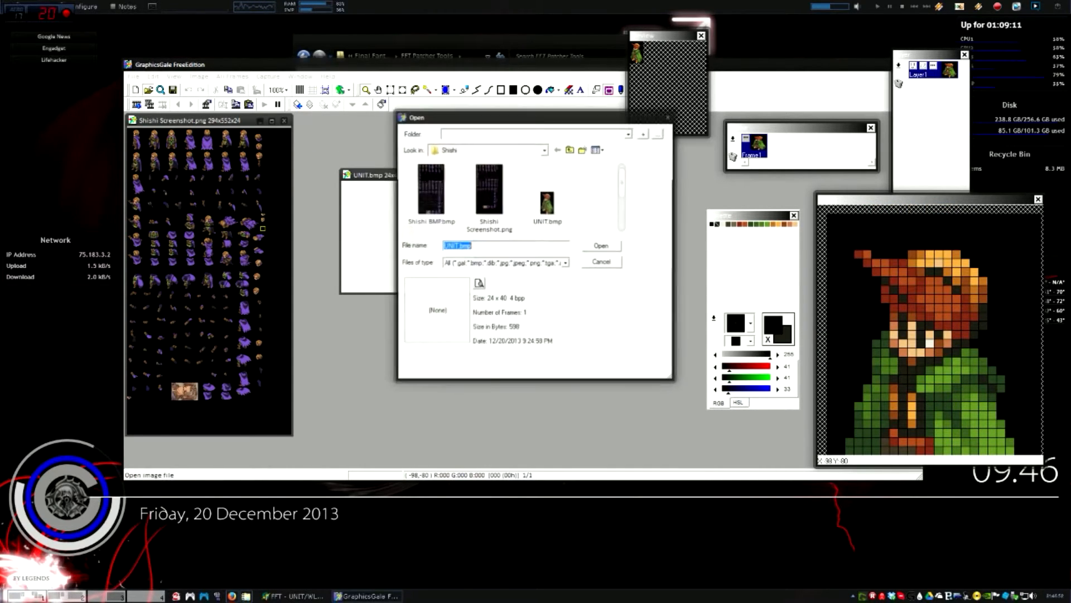
pyautogui.moveTo(623, 182); pyautogui.dragTo(623, 216)
pyautogui.doubleClick(430, 195)
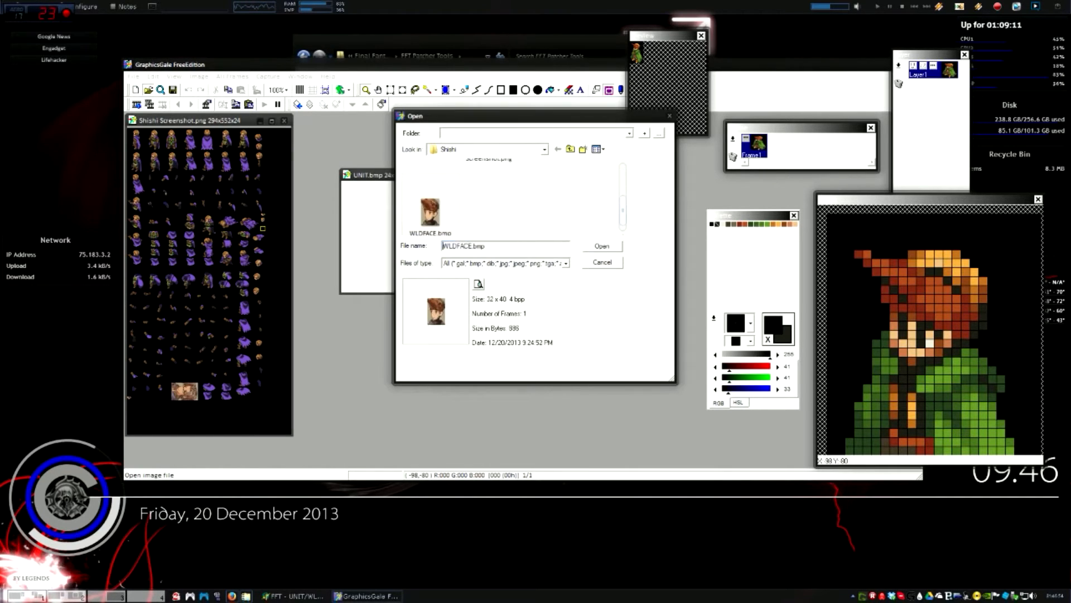
pyautogui.moveTo(179, 145); pyautogui.dragTo(574, 199)
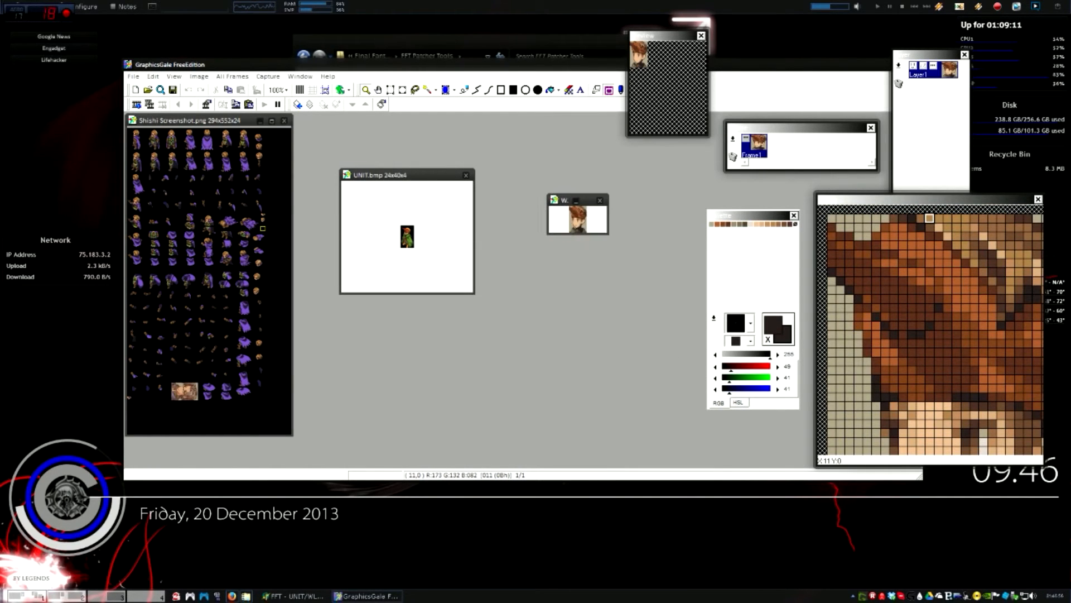
pyautogui.moveTo(608, 234); pyautogui.dragTo(670, 337)
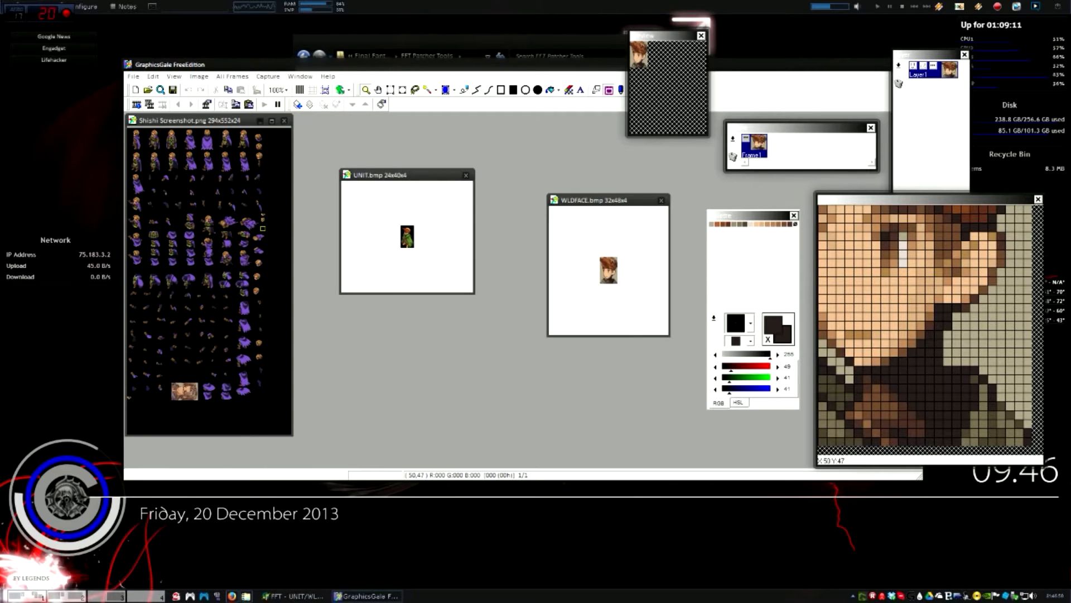
pyautogui.scroll(2, 407, 236)
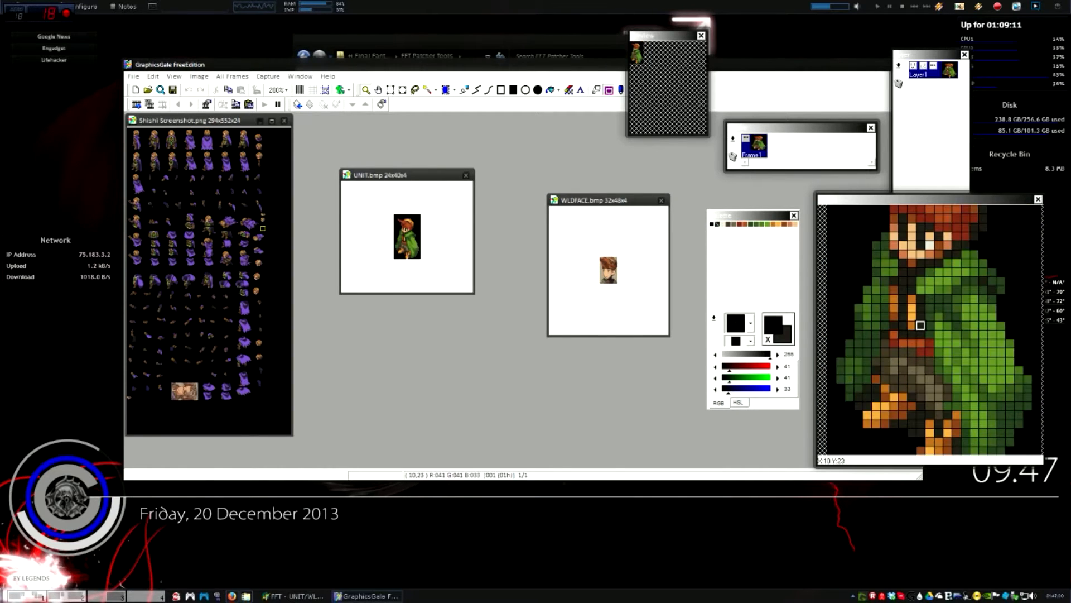
pyautogui.scroll(1, 605, 264)
pyautogui.scroll(1, 604, 263)
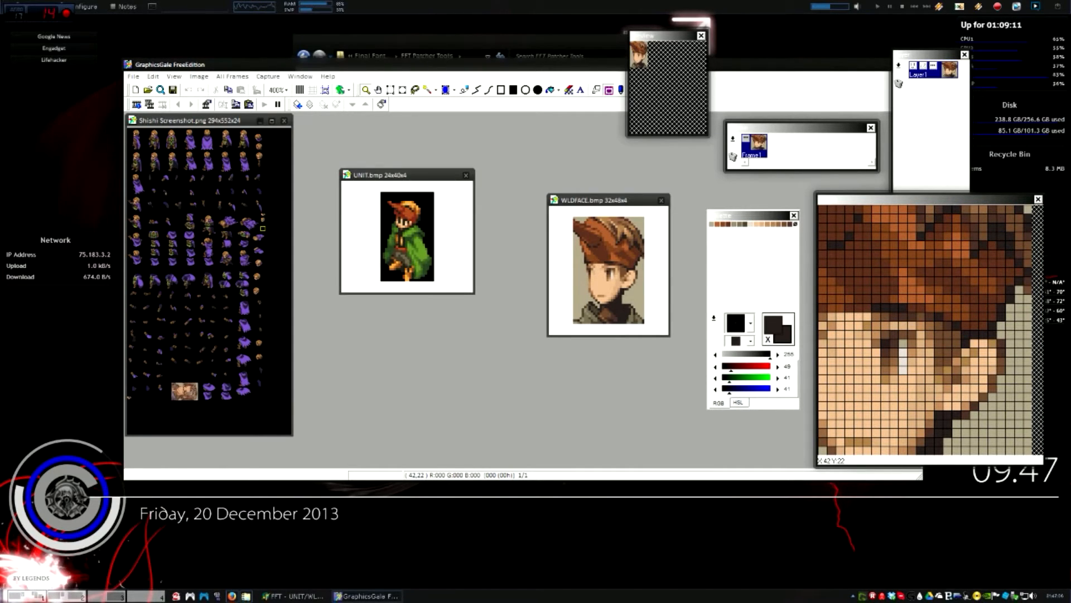
pyautogui.click(174, 76)
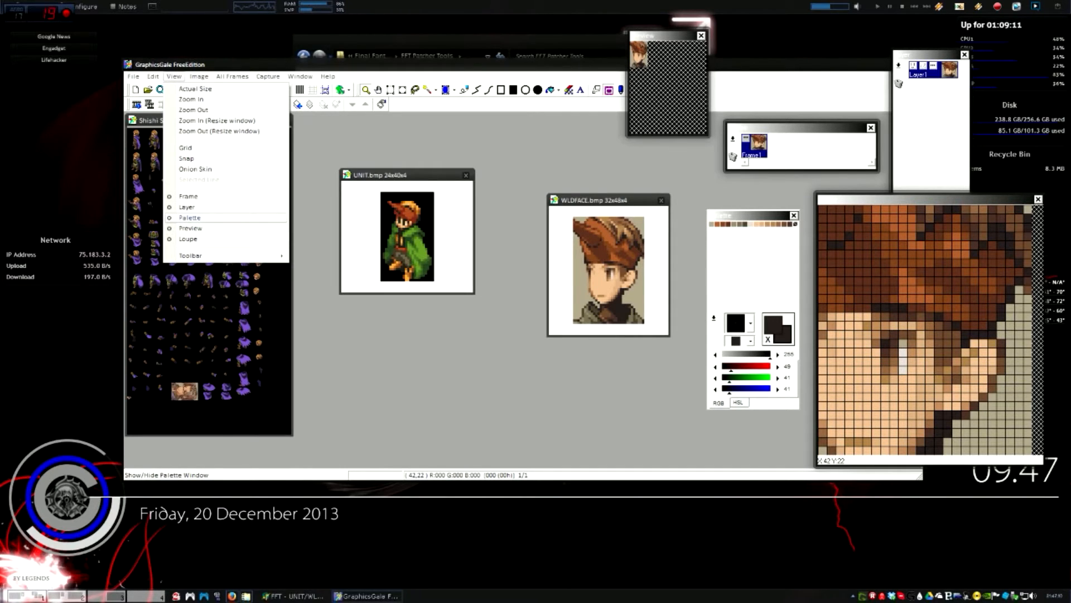
pyautogui.click(391, 151)
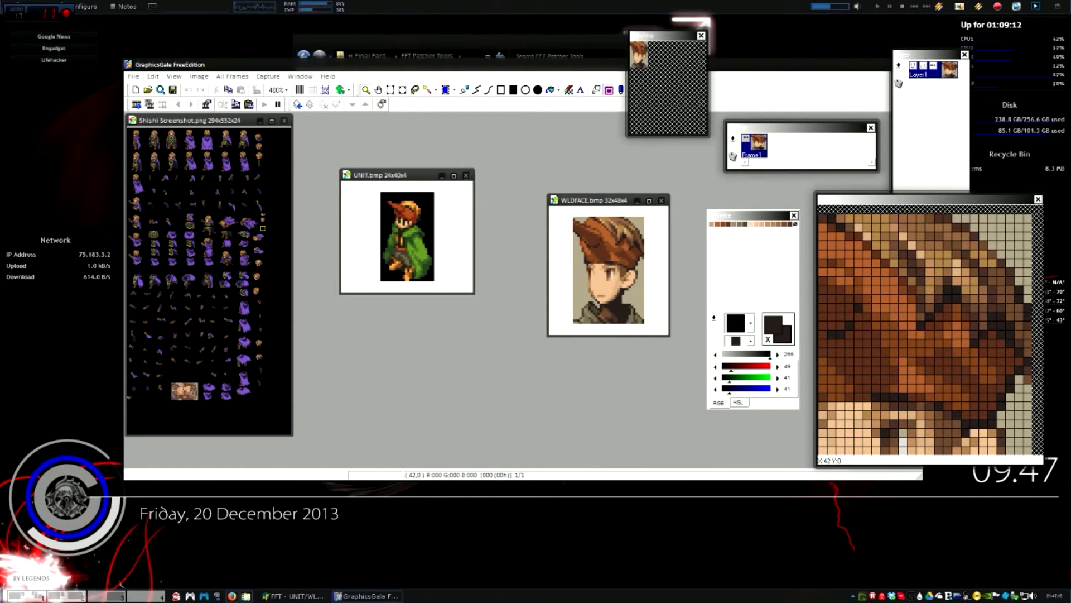
# Load Shishi BMP.bmp's lower colour row as WLDFACE.bmp's palette with Match pixels on
pyautogui.rightClick(710, 324)
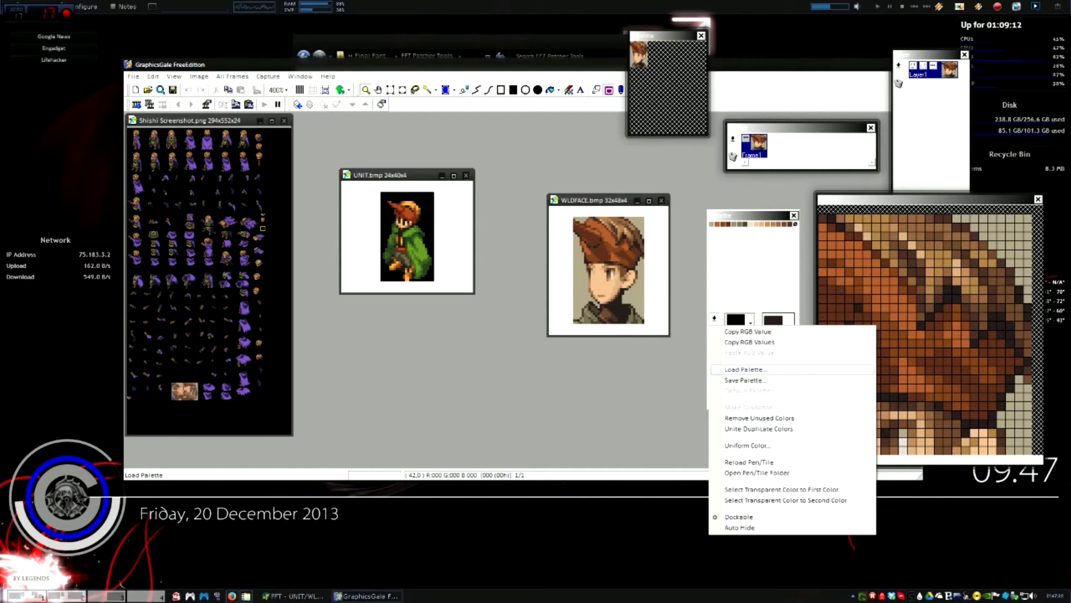
pyautogui.click(742, 371)
pyautogui.click(421, 349)
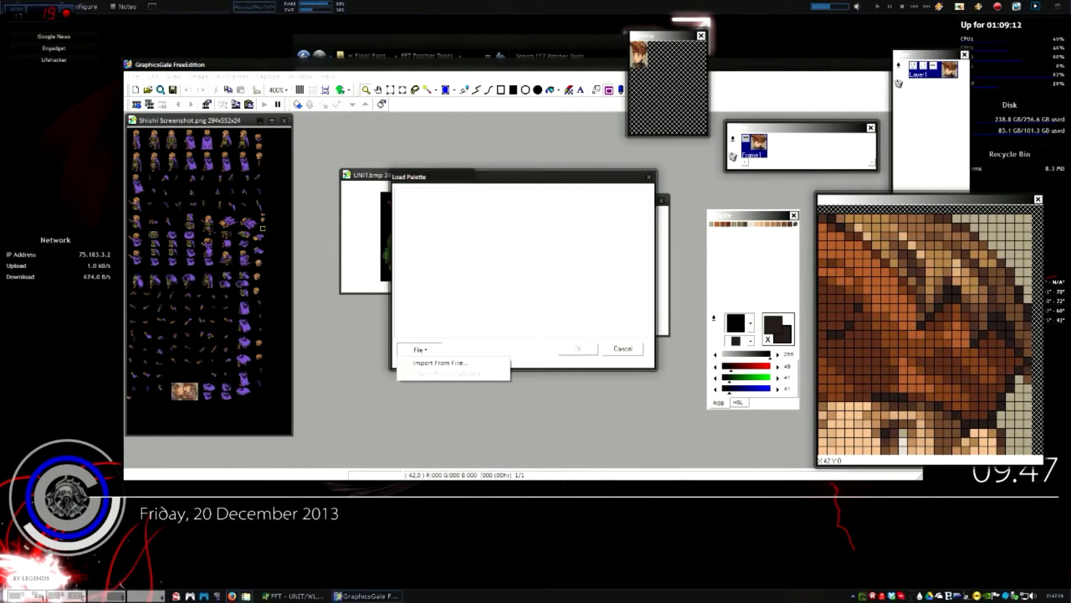
pyautogui.click(441, 363)
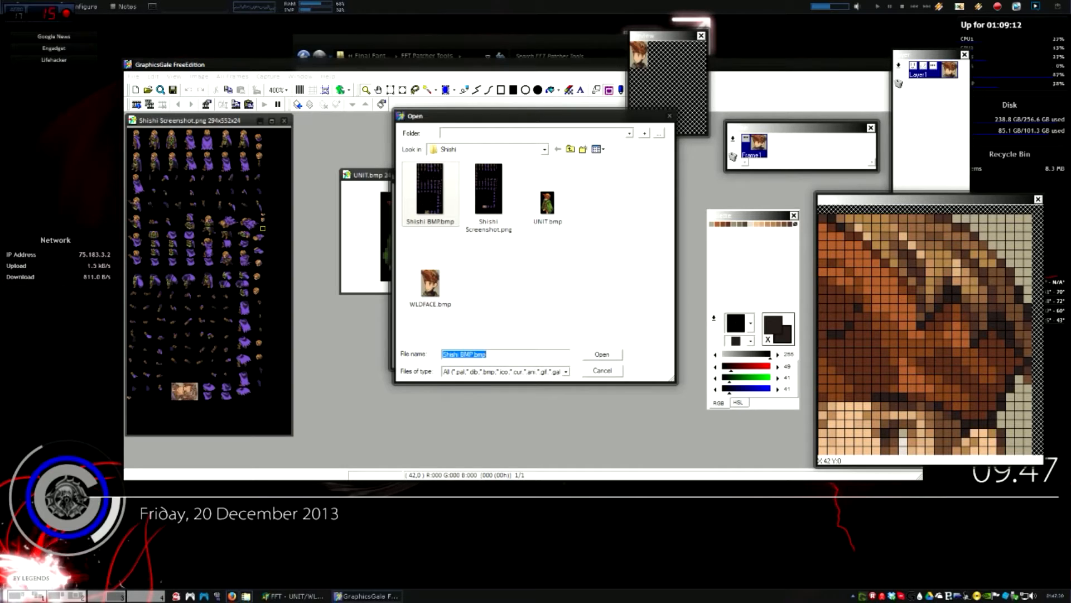
pyautogui.doubleClick(431, 193)
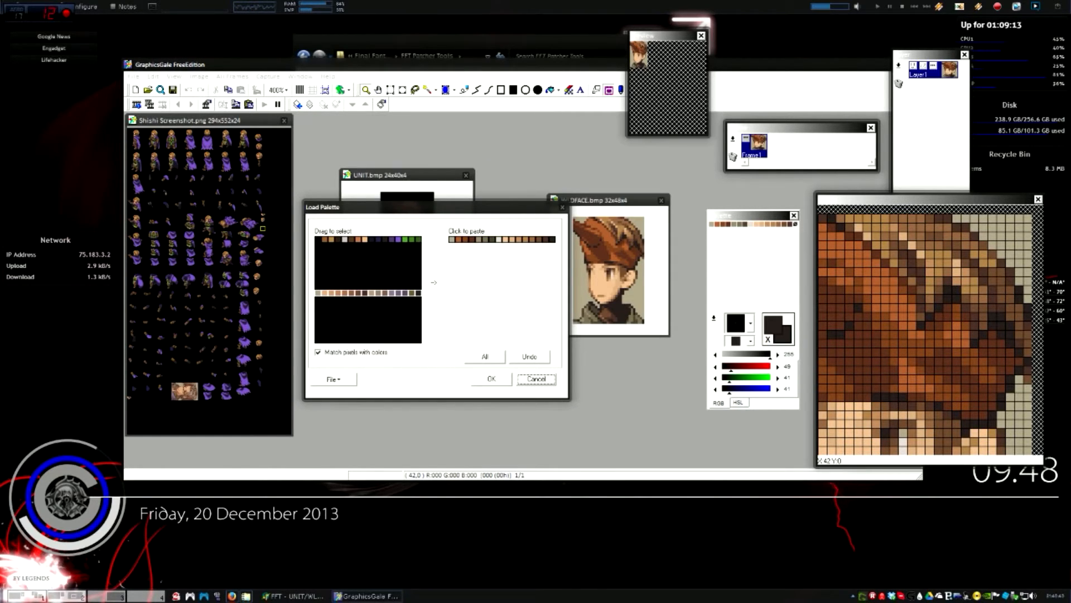
pyautogui.click(452, 240)
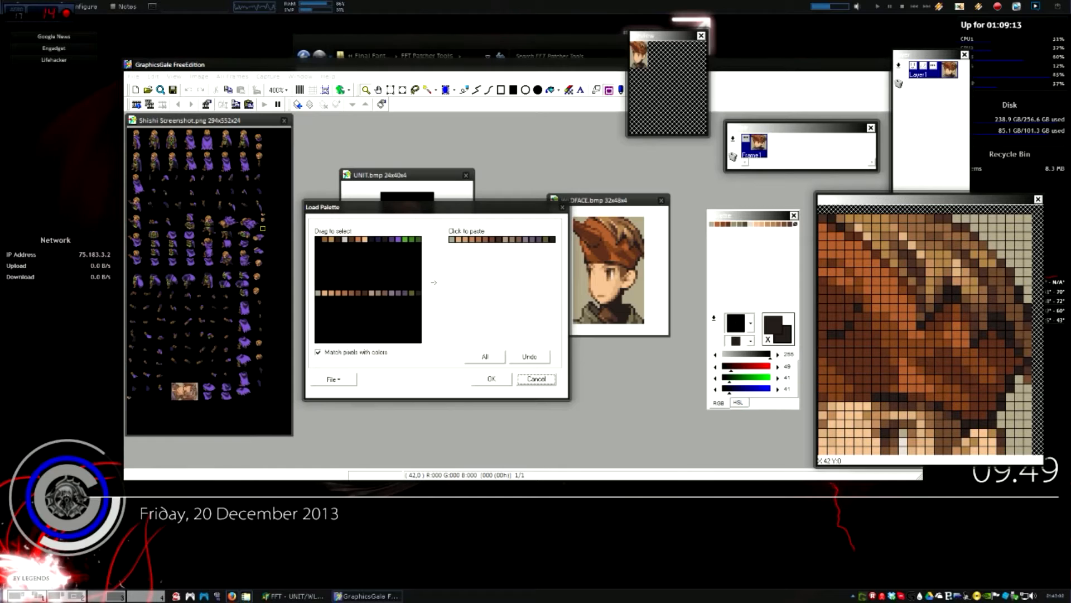
pyautogui.moveTo(498, 208); pyautogui.dragTo(468, 286)
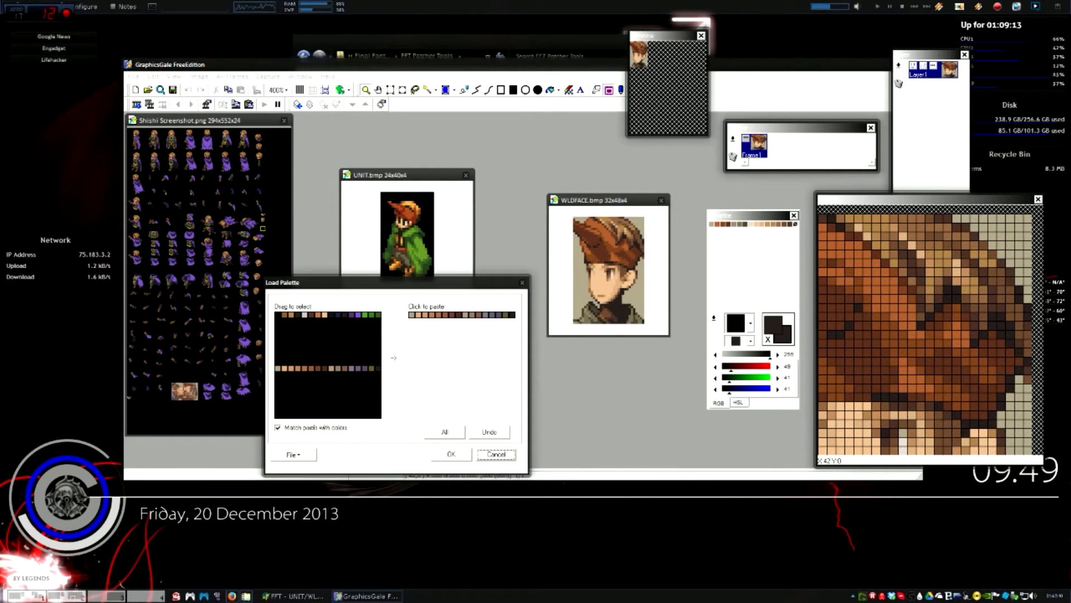
pyautogui.click(451, 454)
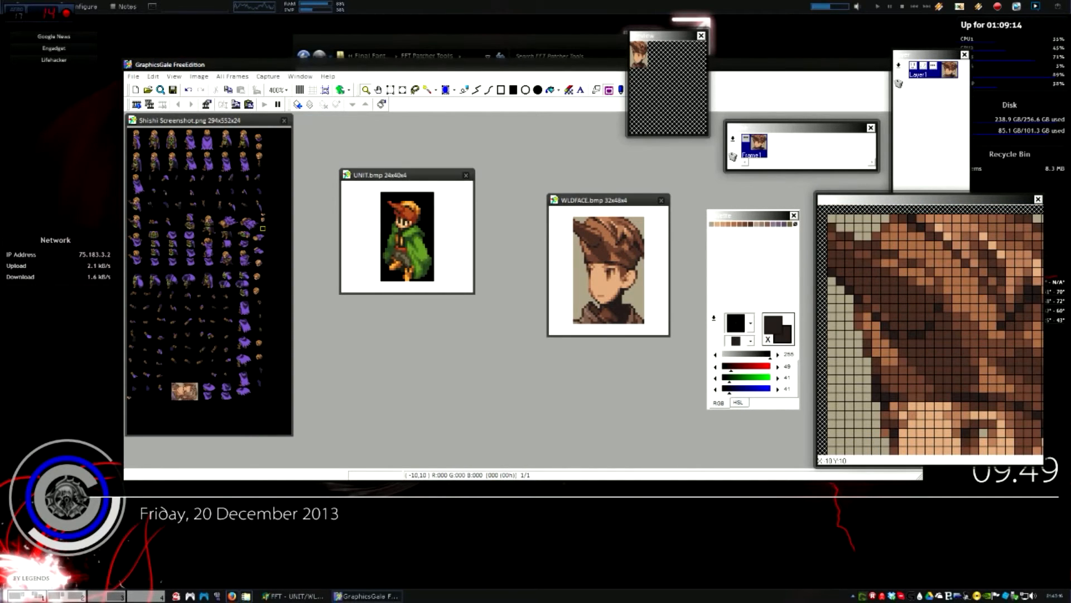
# Select the sideways bespectacled portrait in Shishi Screenshot.png and rotate it 90° upright
pyautogui.click(198, 392)
pyautogui.click(198, 392)
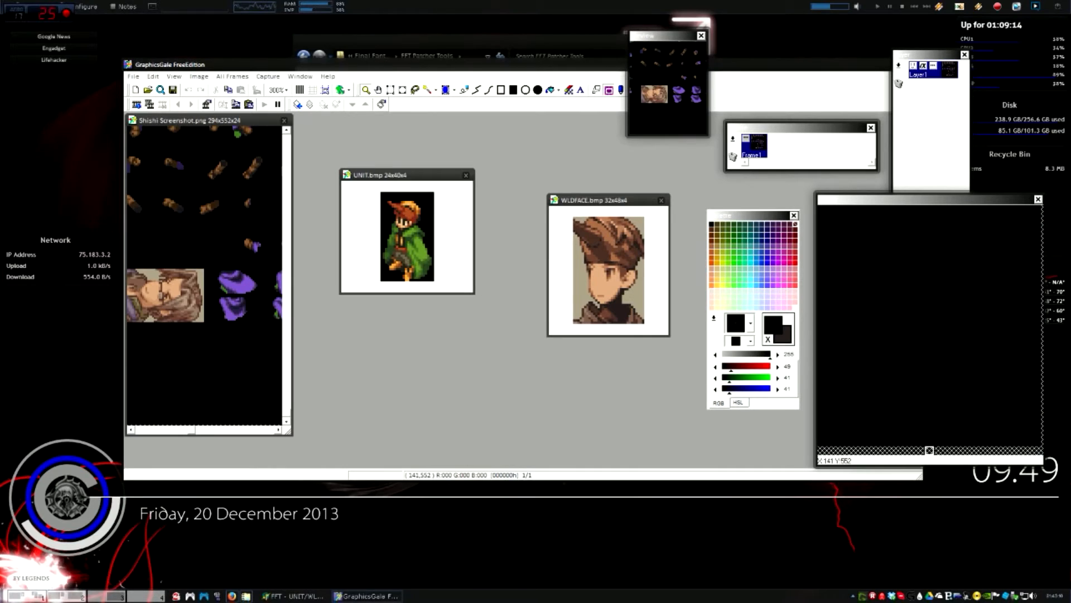
pyautogui.moveTo(212, 430); pyautogui.dragTo(206, 429)
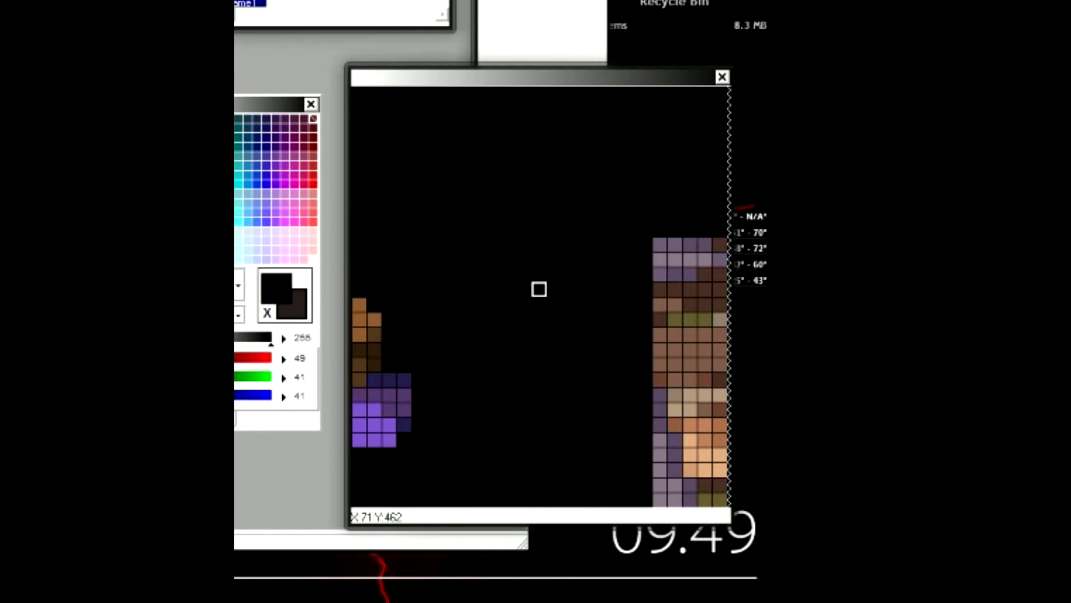
pyautogui.moveTo(539, 289); pyautogui.dragTo(659, 379)
pyautogui.moveTo(155, 280); pyautogui.dragTo(221, 322)
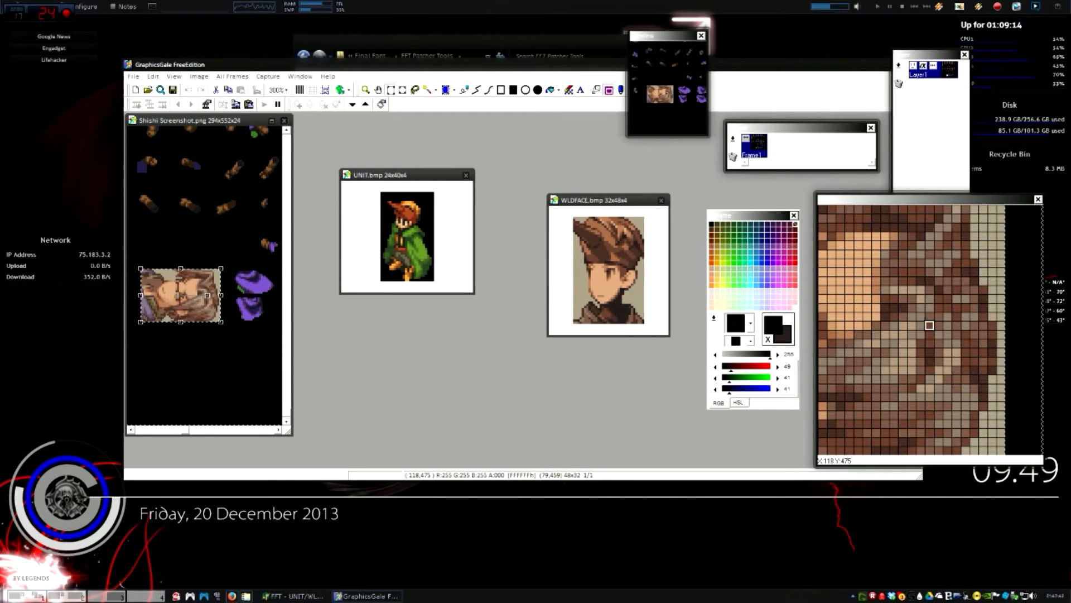
pyautogui.moveTo(207, 296); pyautogui.dragTo(181, 276)
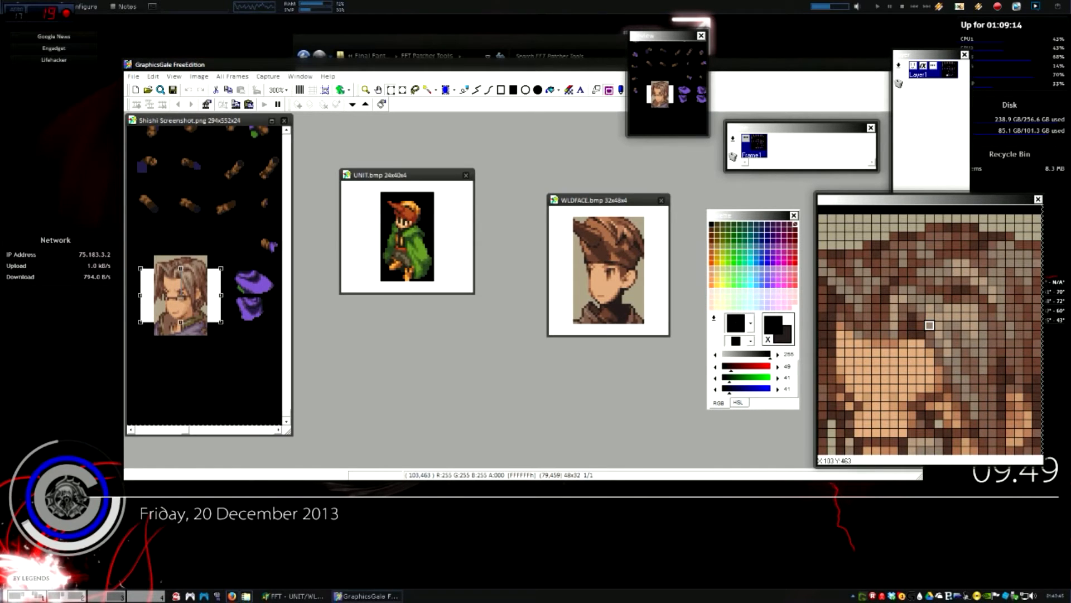
pyautogui.rightClick(181, 276)
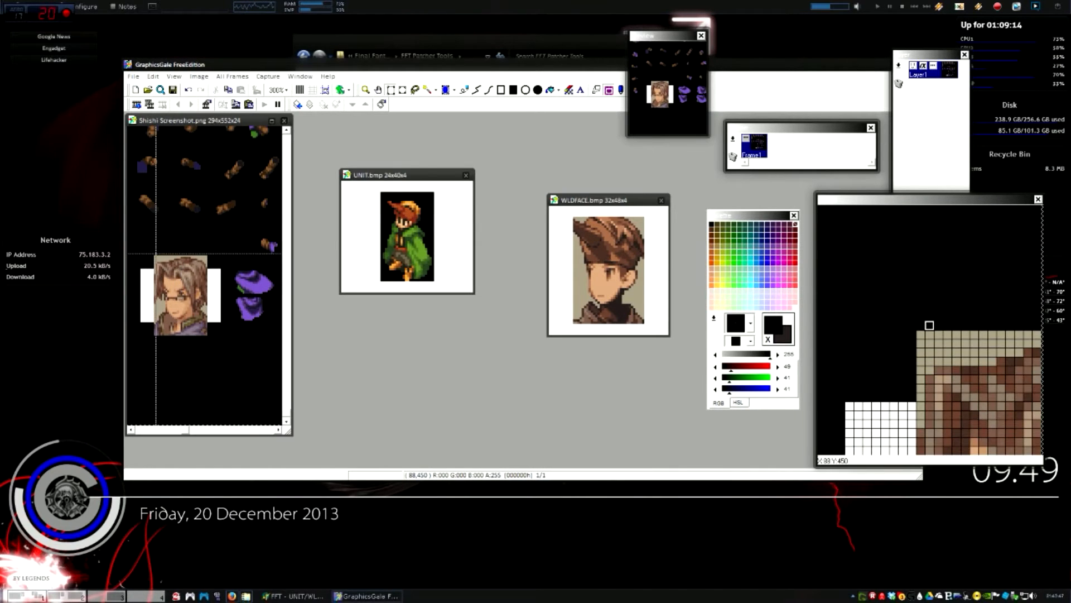
# Copy the upright portrait and paste it into WLDFACE.bmp, aligned to the canvas edges
pyautogui.moveTo(155, 254); pyautogui.dragTo(208, 335)
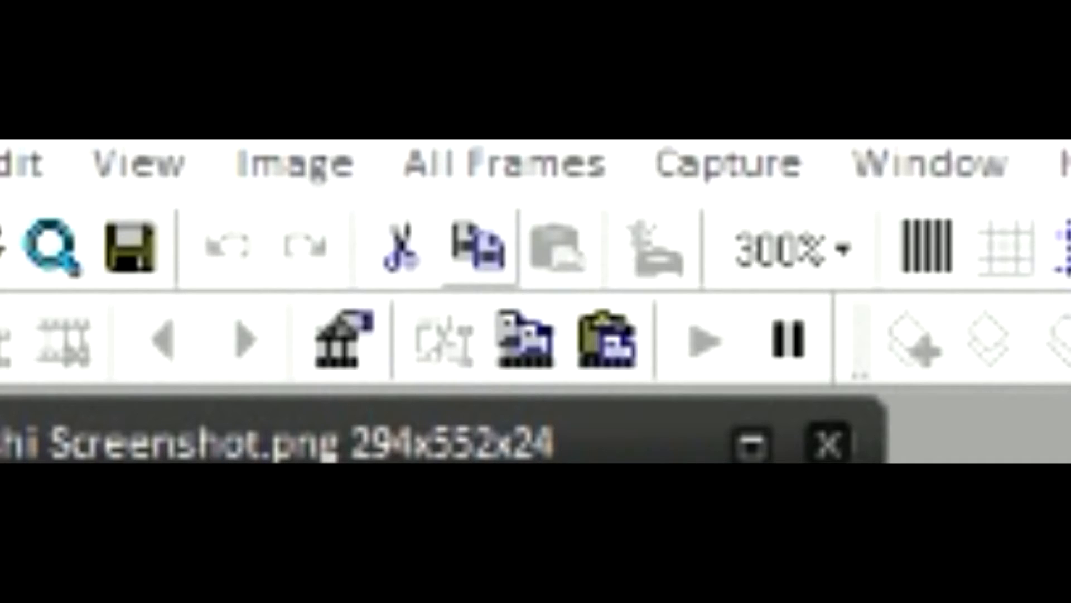
pyautogui.click(479, 245)
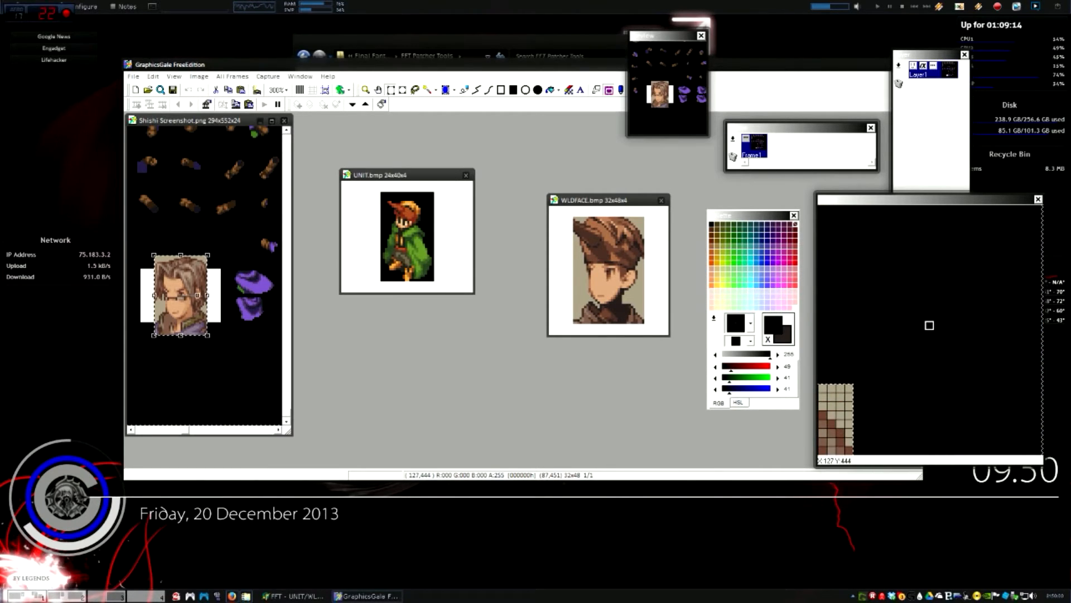
pyautogui.hotkey('ctrl', 'v')
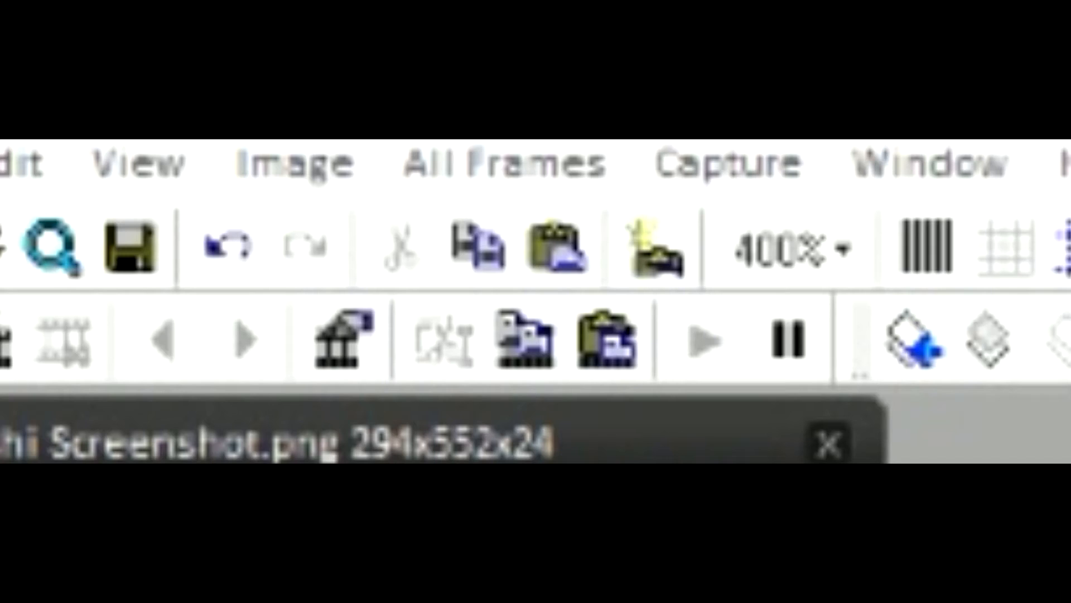
pyautogui.click(558, 247)
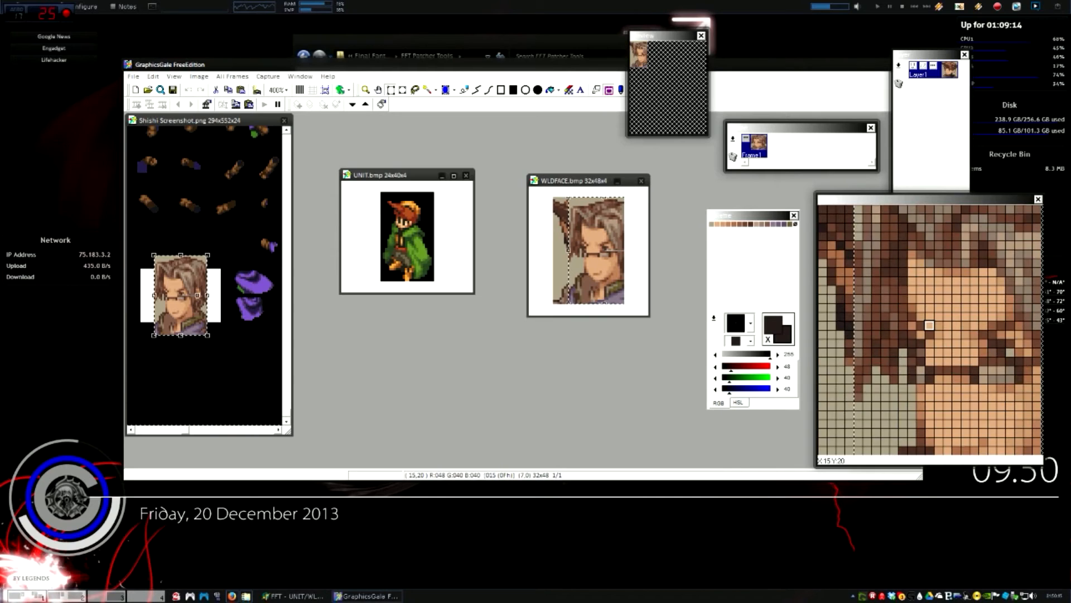
pyautogui.moveTo(585, 244); pyautogui.dragTo(573, 243)
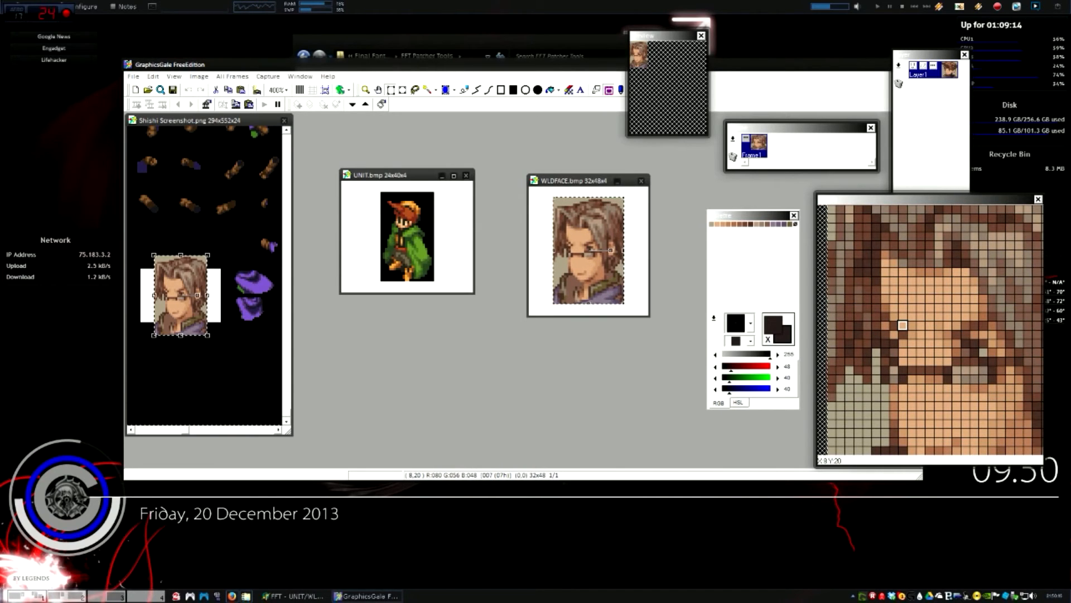
pyautogui.click(570, 194)
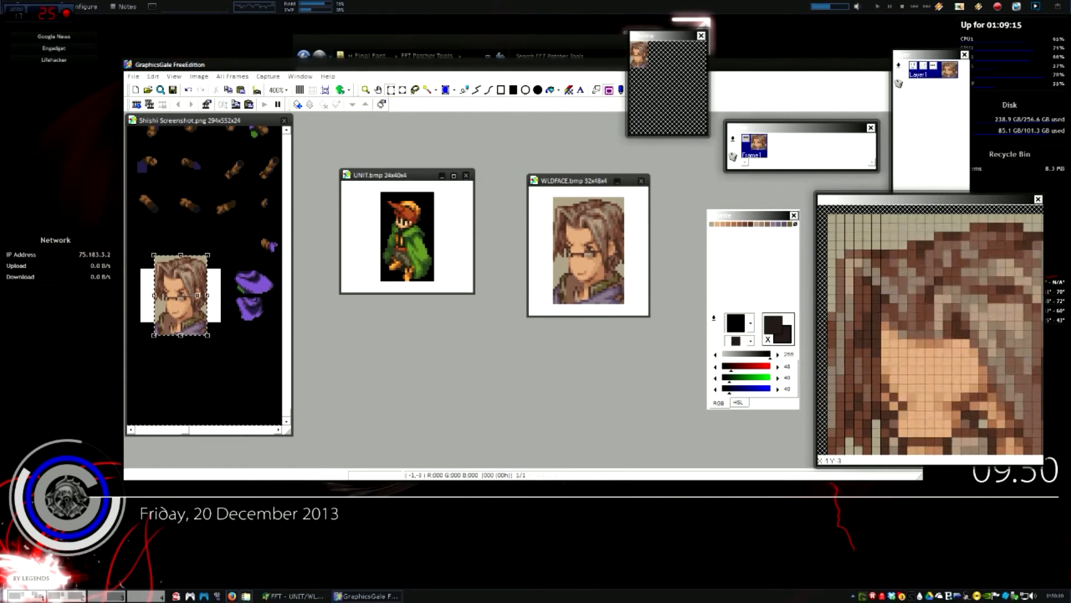
# Resize and shift the Shishi Screenshot.png window rightward, then make UNIT.bmp the active image
pyautogui.click(419, 175)
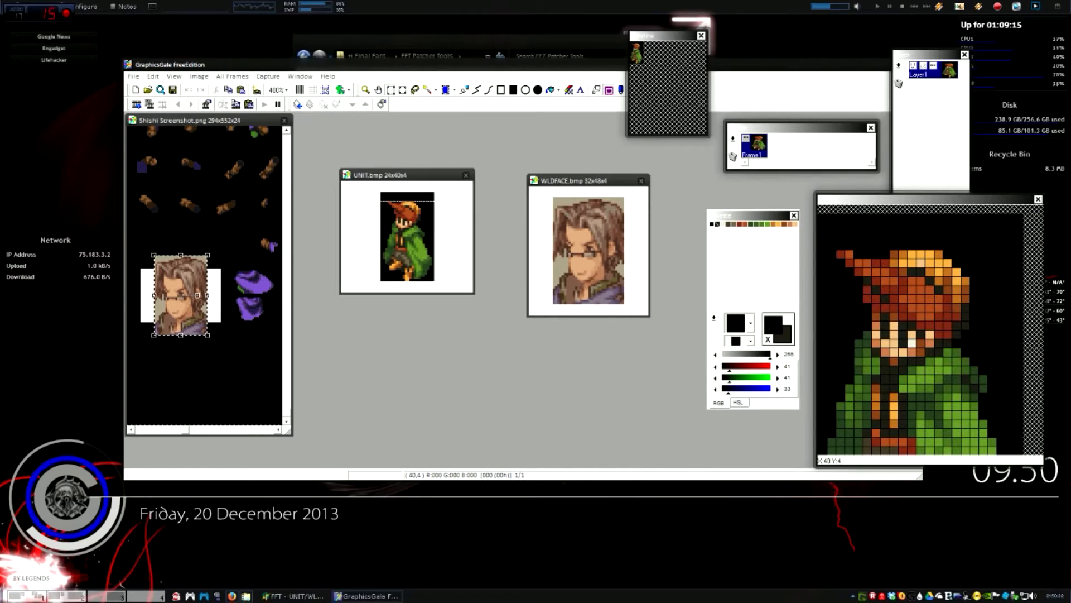
pyautogui.moveTo(186, 430); pyautogui.dragTo(138, 429)
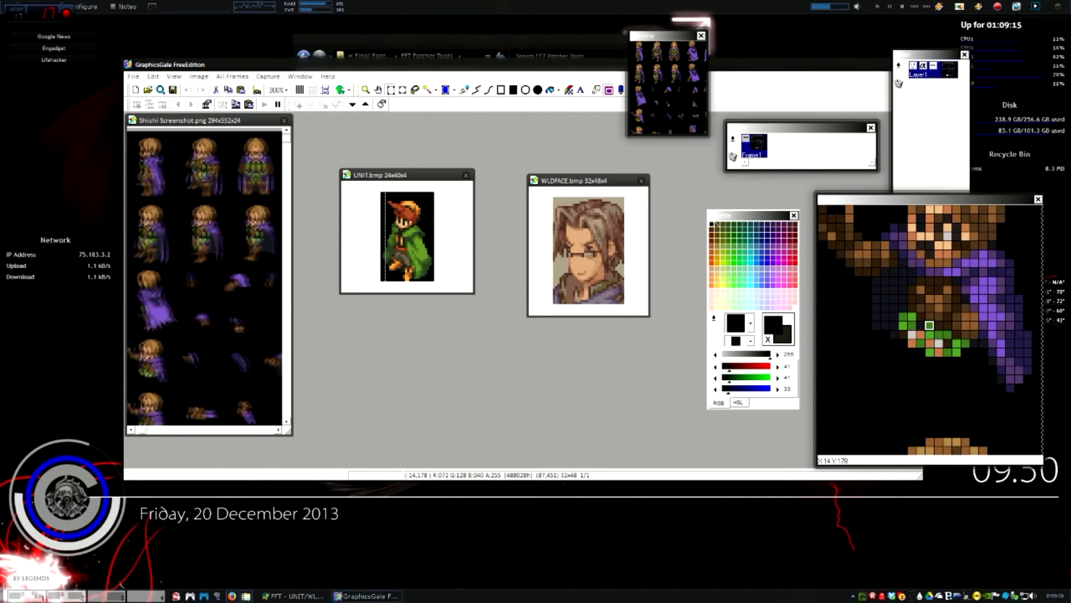
pyautogui.moveTo(286, 138)
pyautogui.mouseDown()
pyautogui.moveTo(286, 181)
pyautogui.moveTo(286, 138)
pyautogui.mouseUp()
pyautogui.moveTo(152, 429)
pyautogui.mouseDown()
pyautogui.moveTo(261, 430)
pyautogui.moveTo(142, 430)
pyautogui.mouseUp()
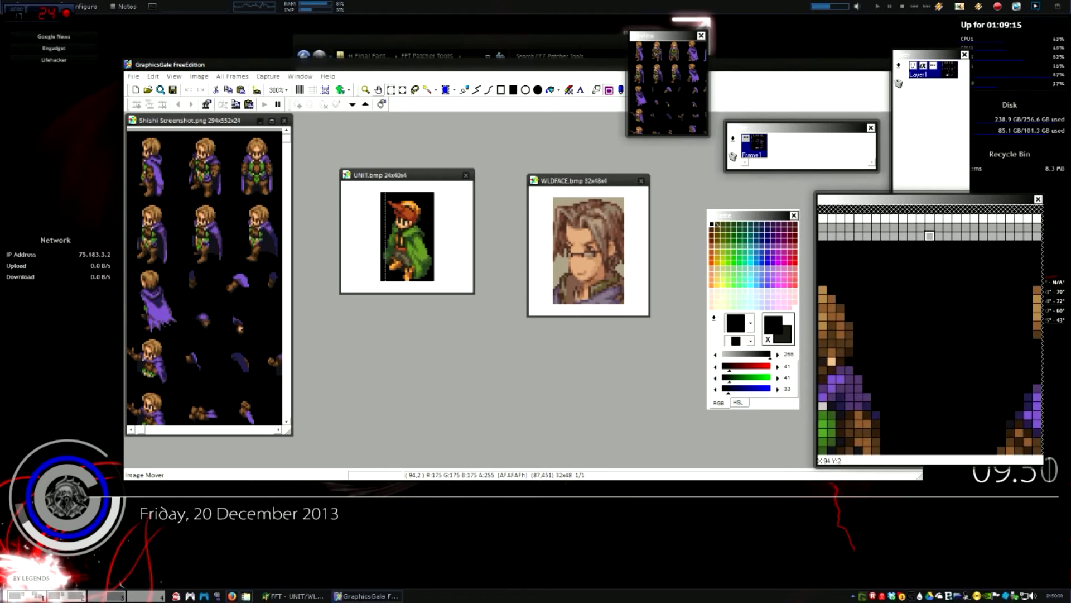
pyautogui.moveTo(206, 121); pyautogui.dragTo(217, 123)
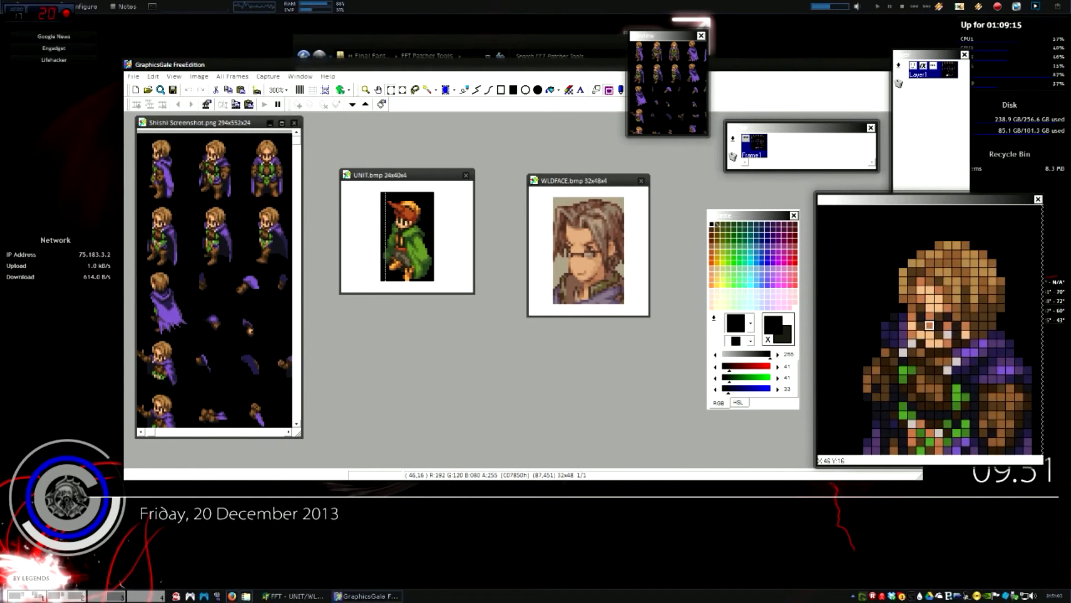
pyautogui.moveTo(193, 117); pyautogui.dragTo(183, 124)
pyautogui.rightClick(201, 128)
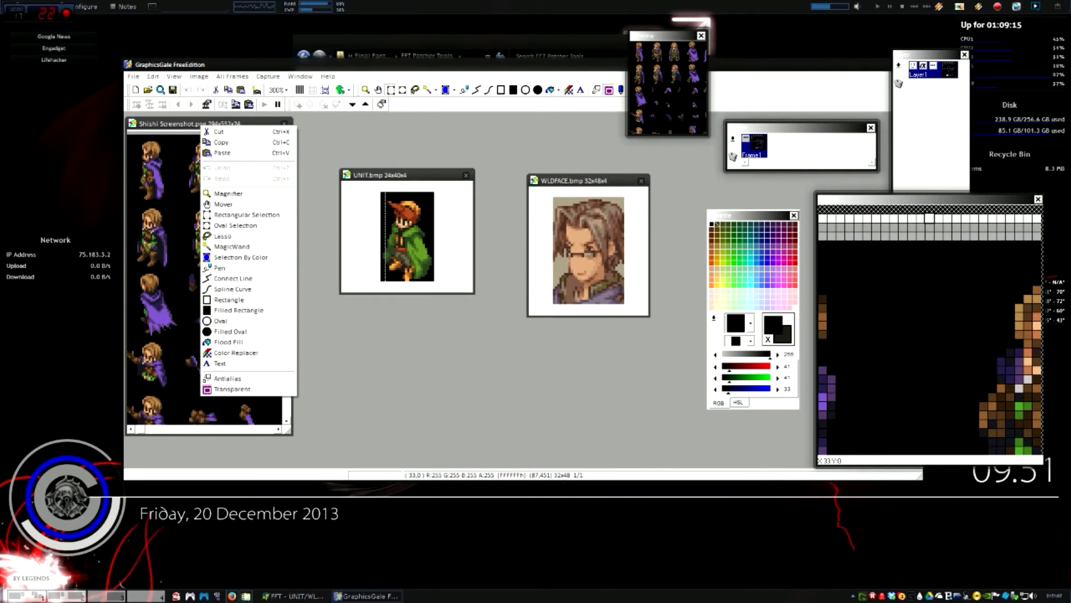
pyautogui.moveTo(201, 125); pyautogui.dragTo(222, 125)
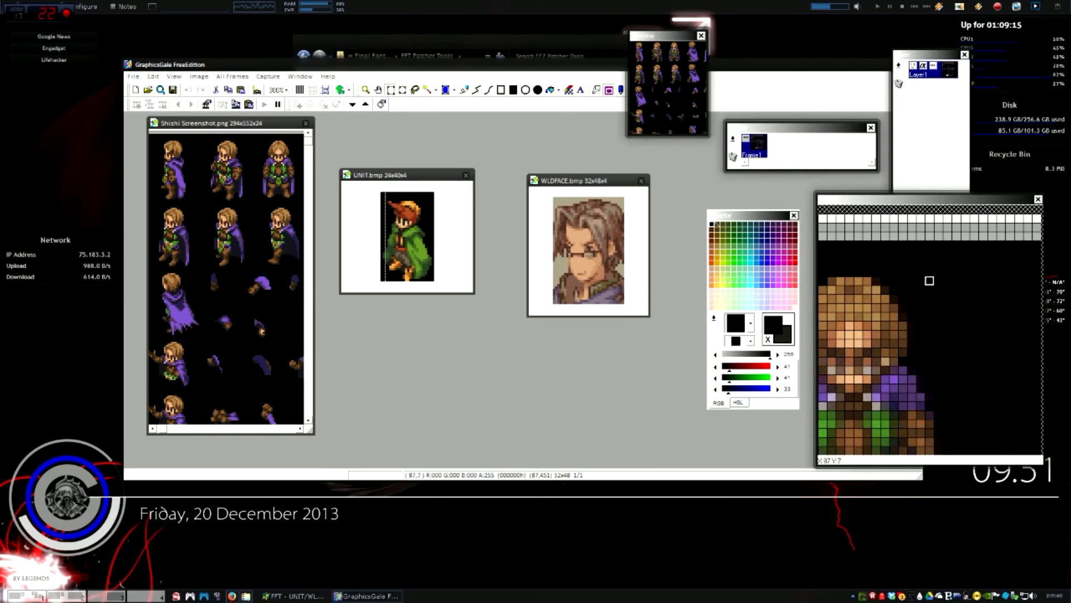
pyautogui.scroll(-10, 276, 195)
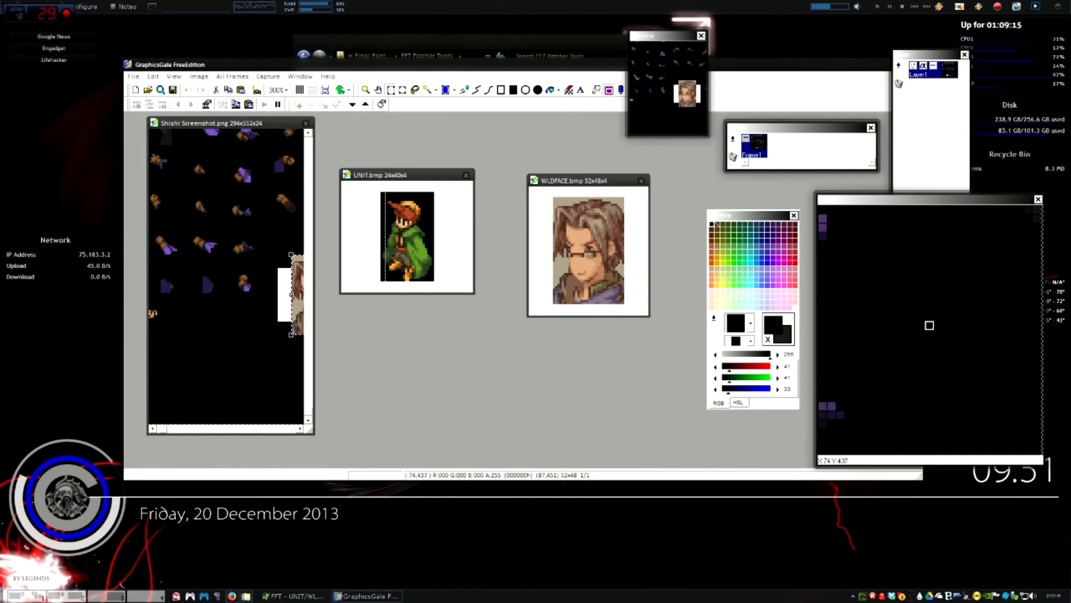
pyautogui.scroll(10, 220, 164)
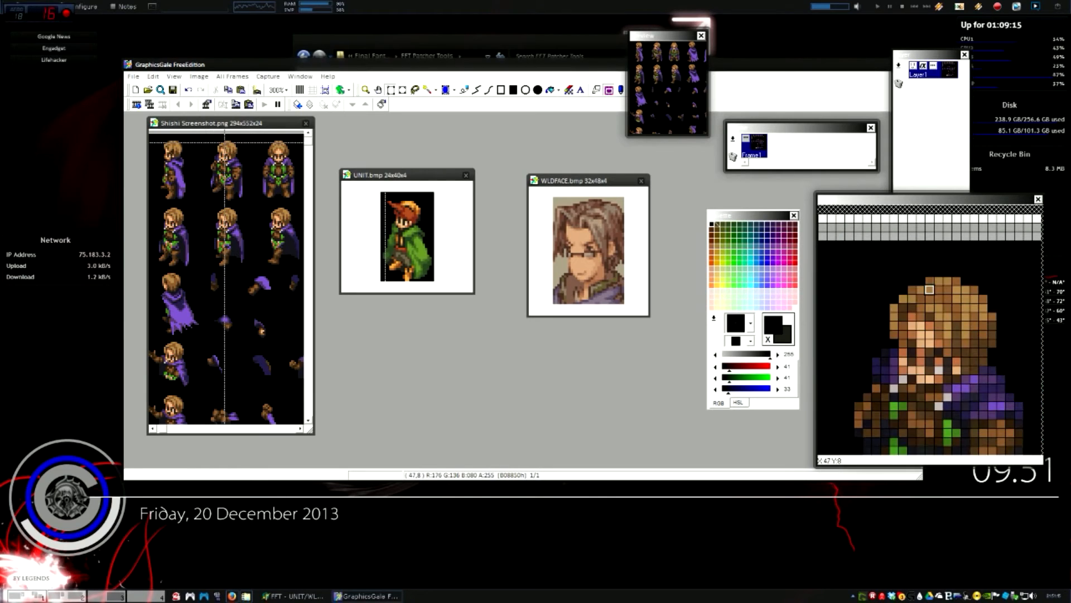
pyautogui.click(406, 223)
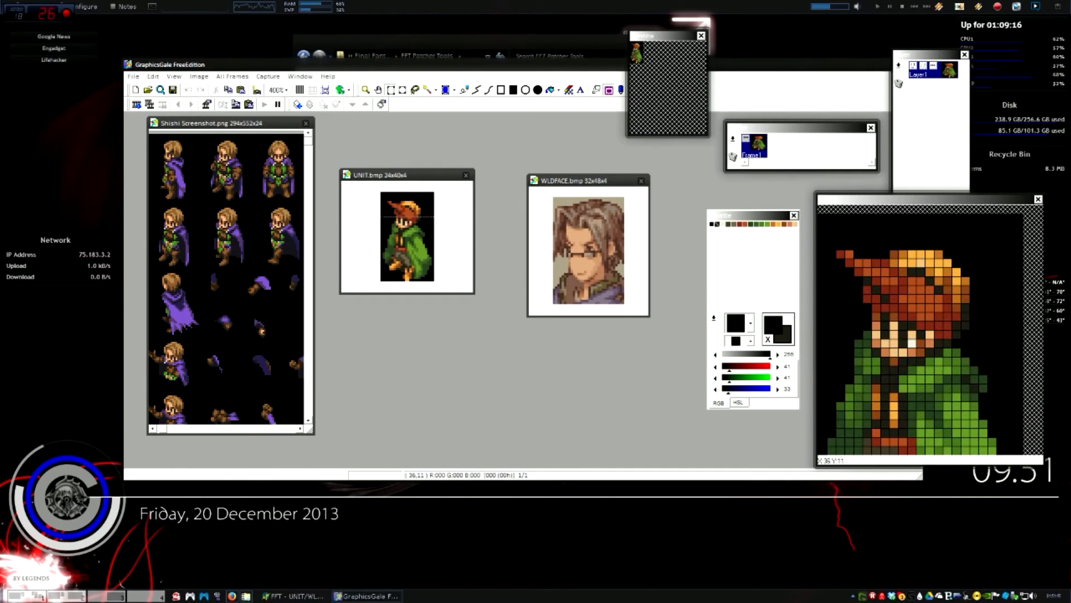
# Load Shishi BMP.bmp's first 16 colours as UNIT.bmp's palette, turning the sprite's hair brown
pyautogui.rightClick(710, 324)
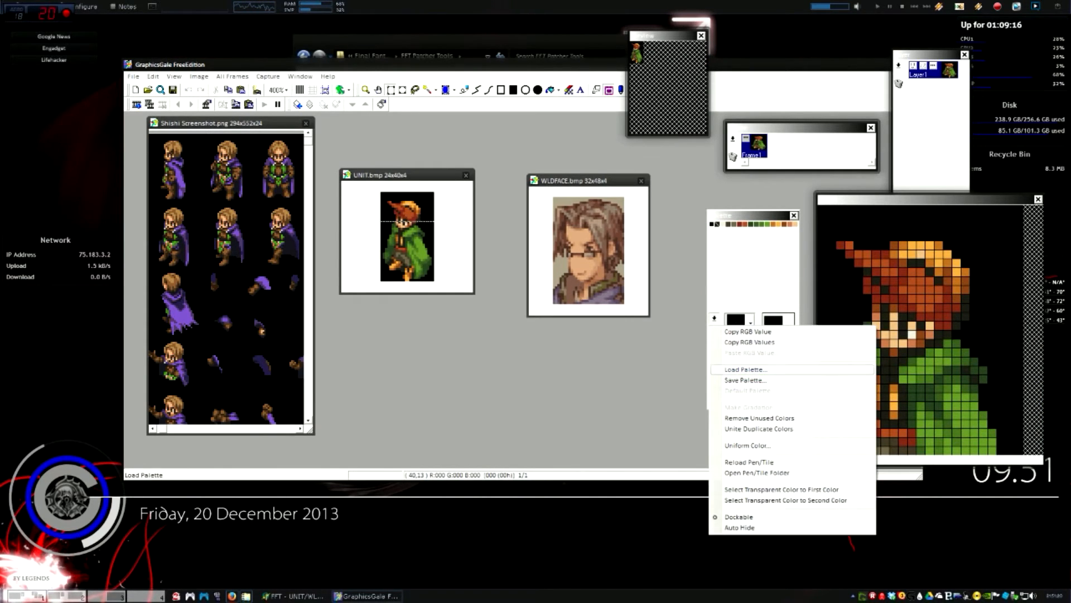
pyautogui.click(747, 369)
pyautogui.click(420, 349)
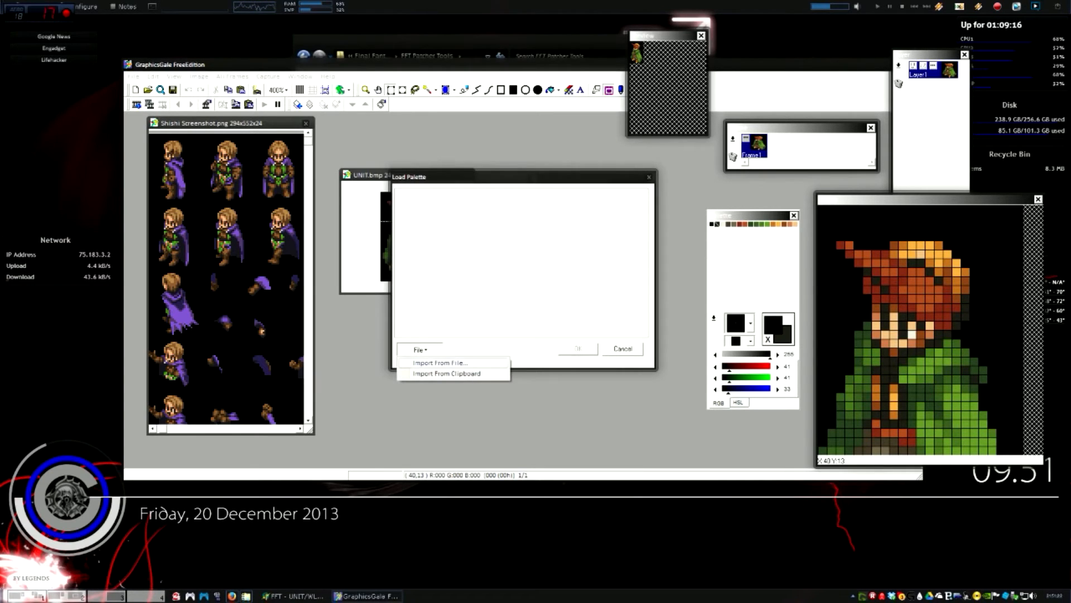
pyautogui.click(441, 366)
pyautogui.doubleClick(431, 192)
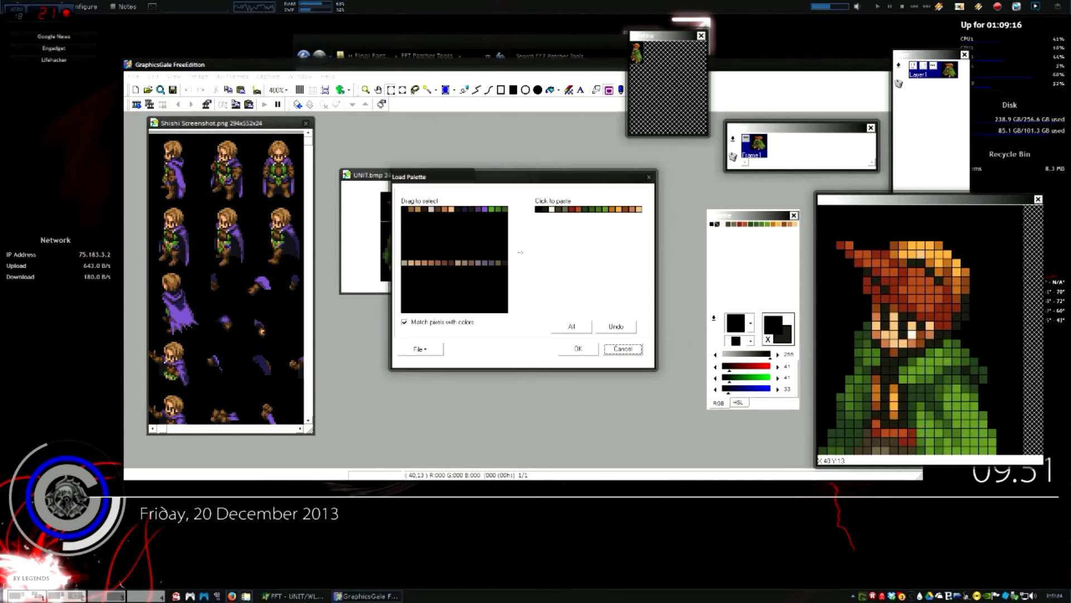
pyautogui.moveTo(404, 209); pyautogui.dragTo(505, 209)
pyautogui.click(539, 209)
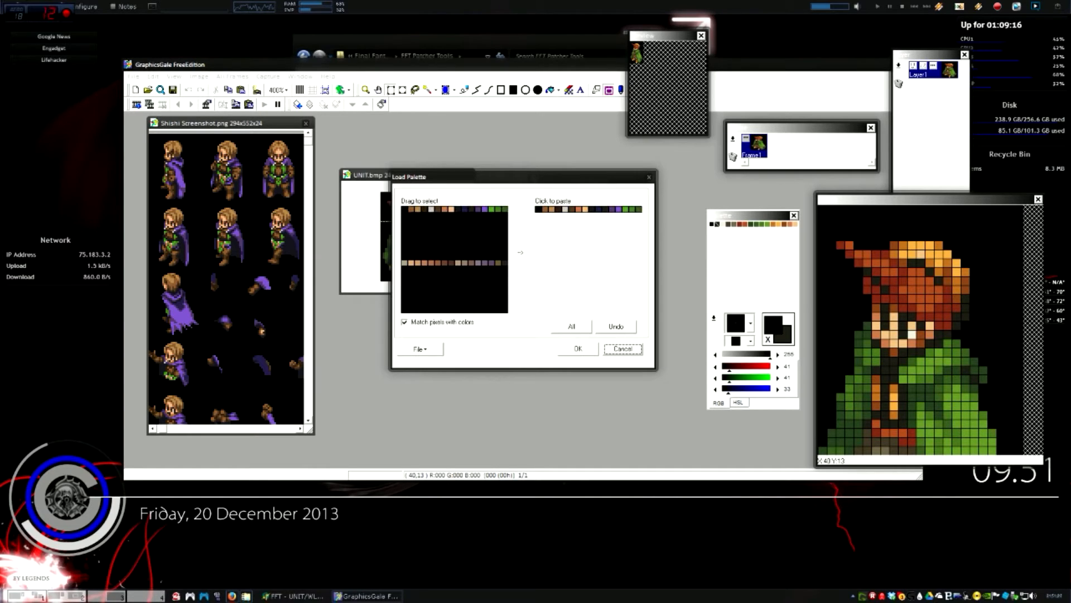
pyautogui.click(578, 349)
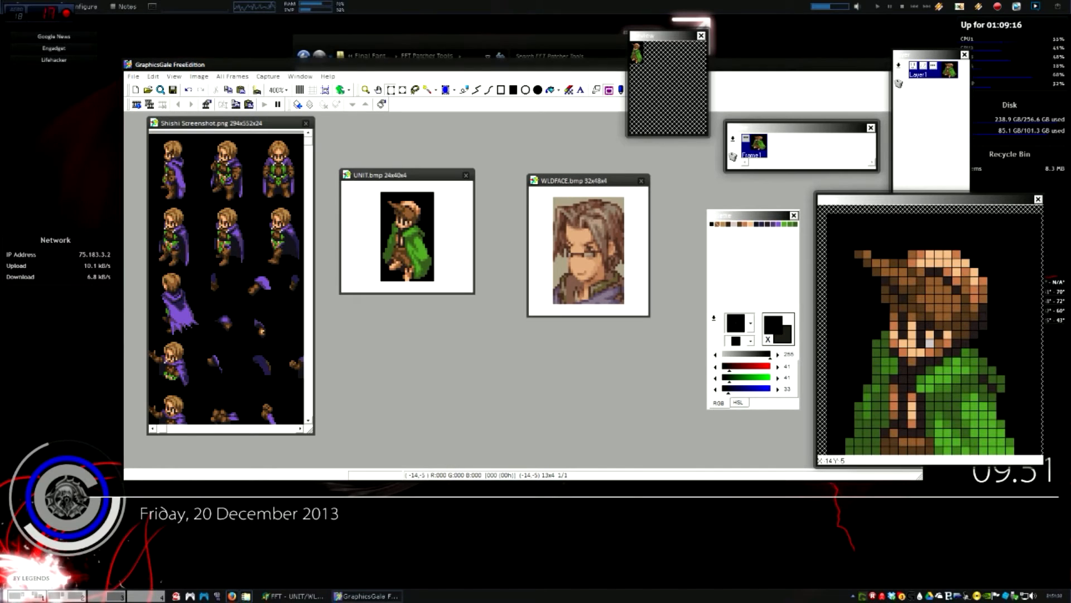
pyautogui.click(240, 123)
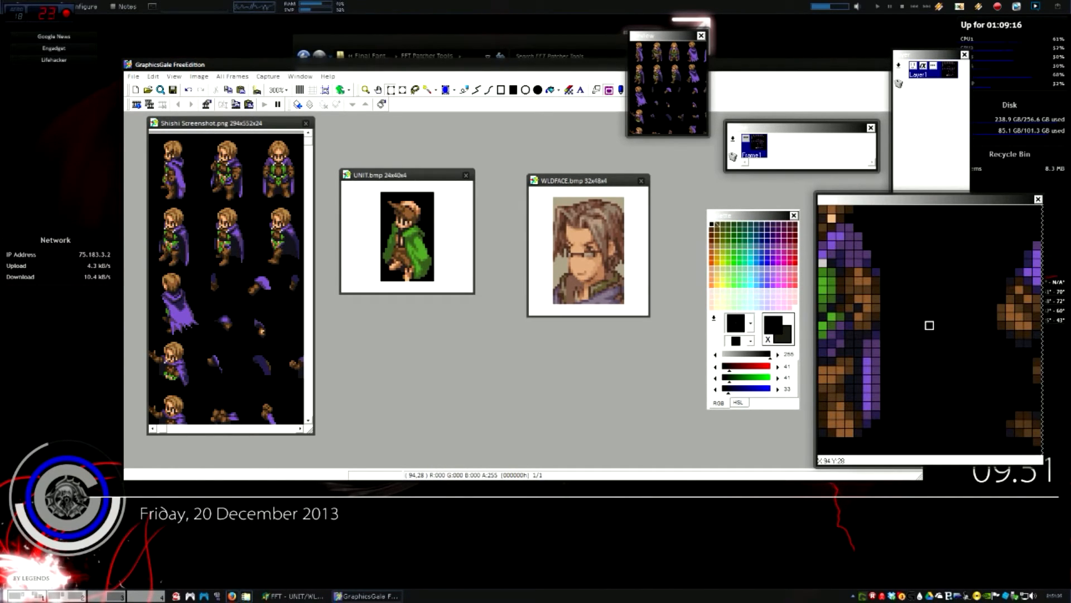
pyautogui.moveTo(407, 175); pyautogui.dragTo(418, 175)
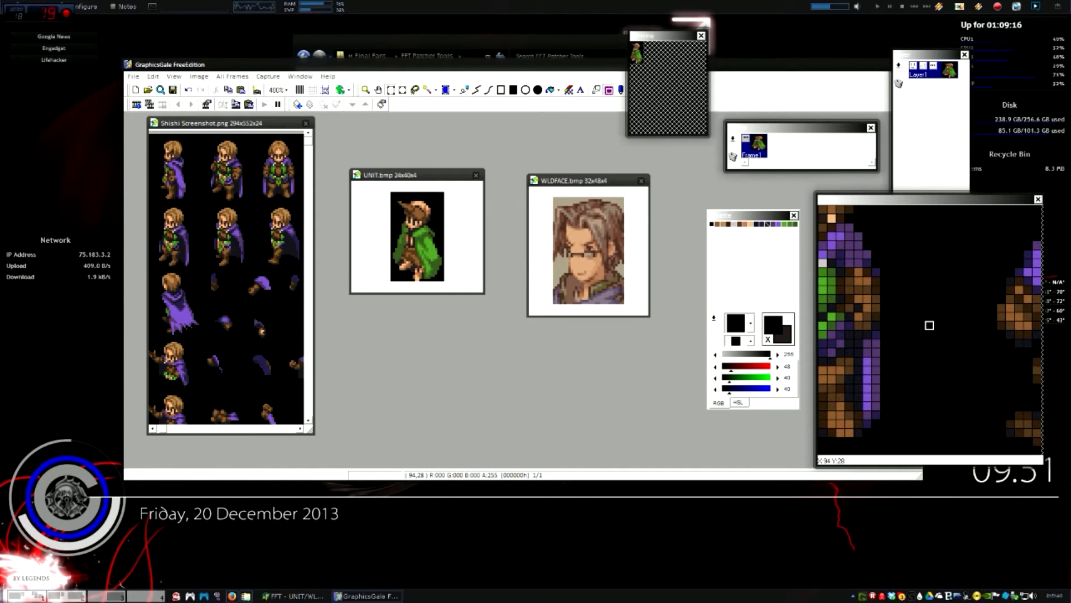
# Copy the second Shishi sprite at 25x40 from the sheet and paste it into UNIT.bmp
pyautogui.moveTo(201, 134); pyautogui.dragTo(248, 201)
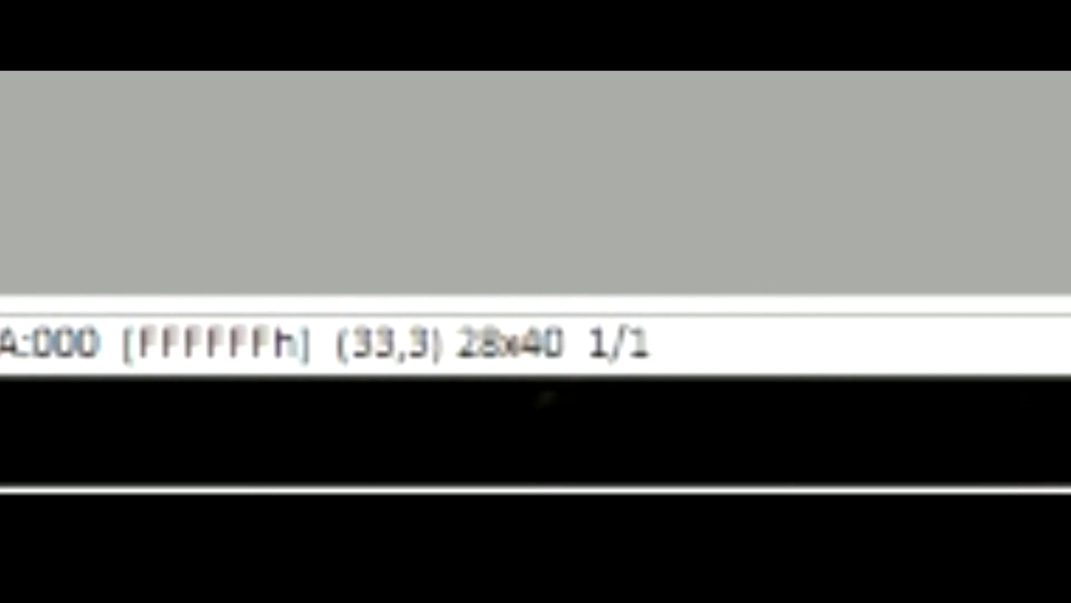
pyautogui.click(247, 201)
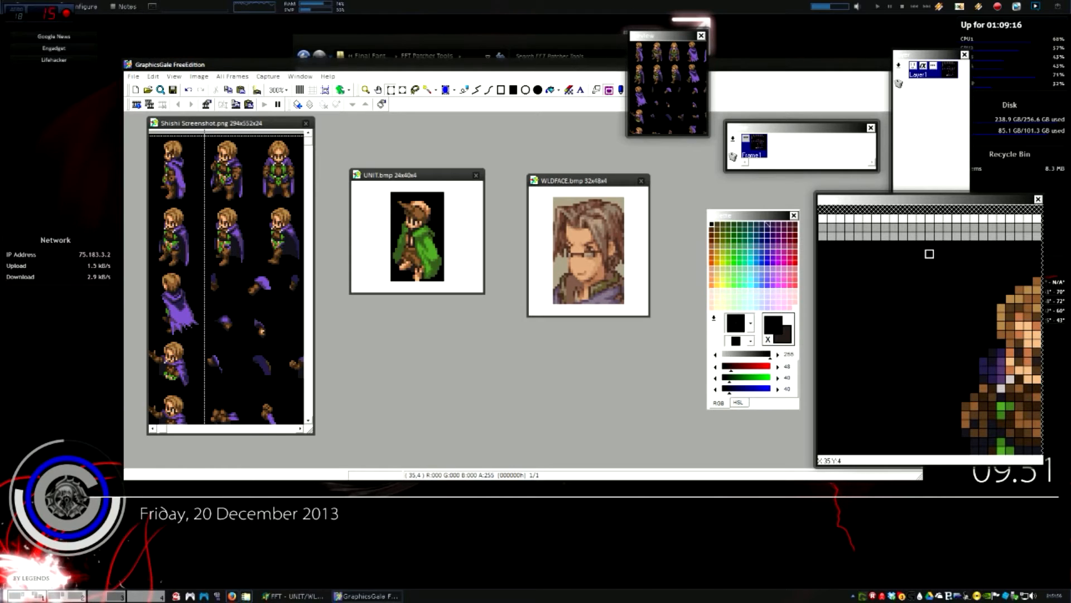
pyautogui.moveTo(206, 133); pyautogui.dragTo(246, 204)
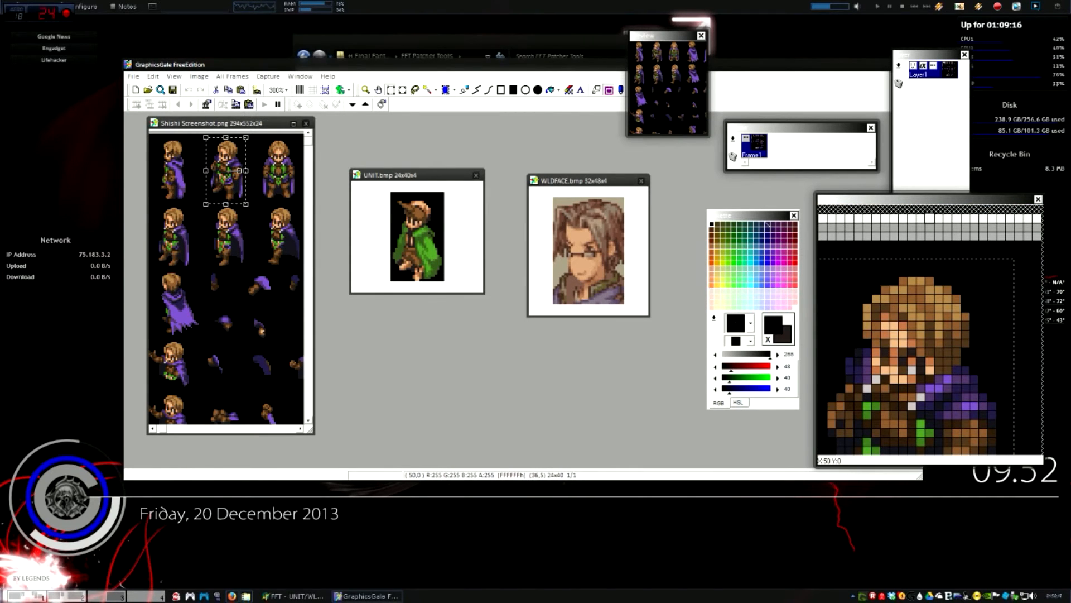
pyautogui.click(402, 175)
pyautogui.click(241, 90)
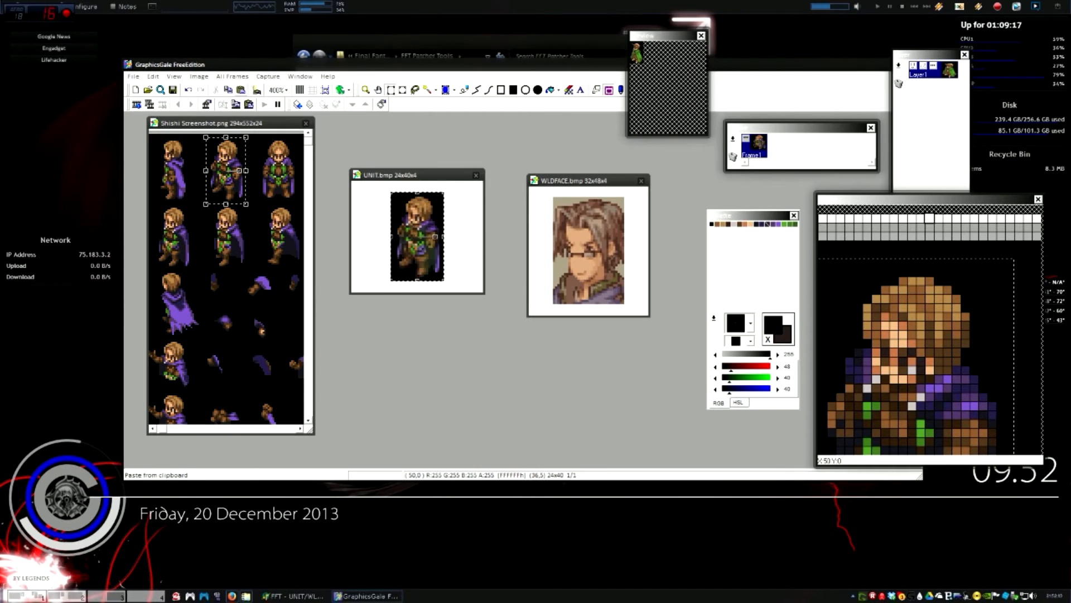
pyautogui.click(432, 190)
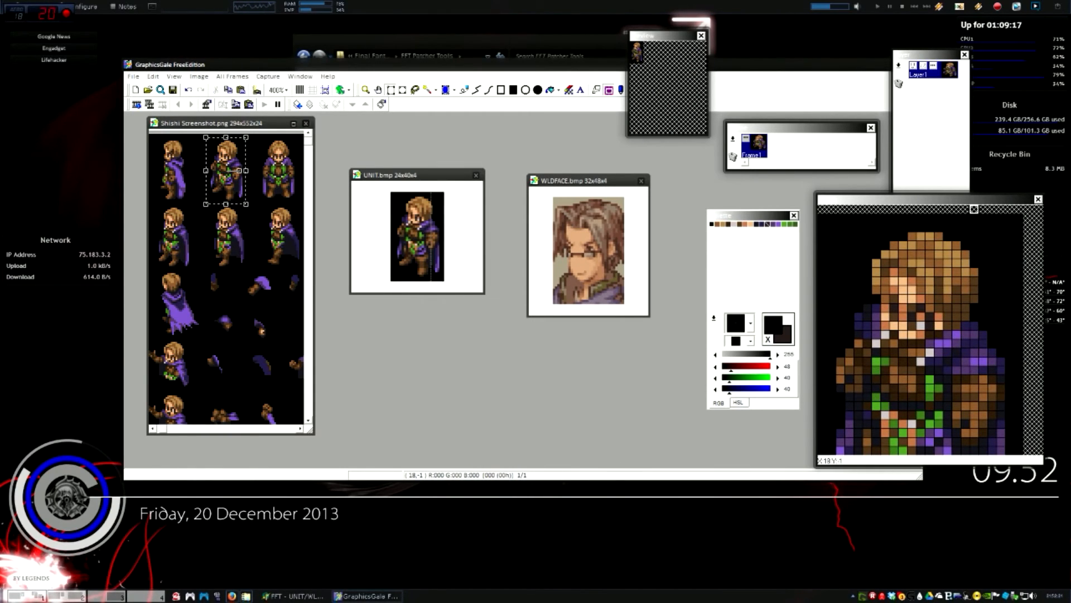
pyautogui.moveTo(413, 177); pyautogui.dragTo(436, 178)
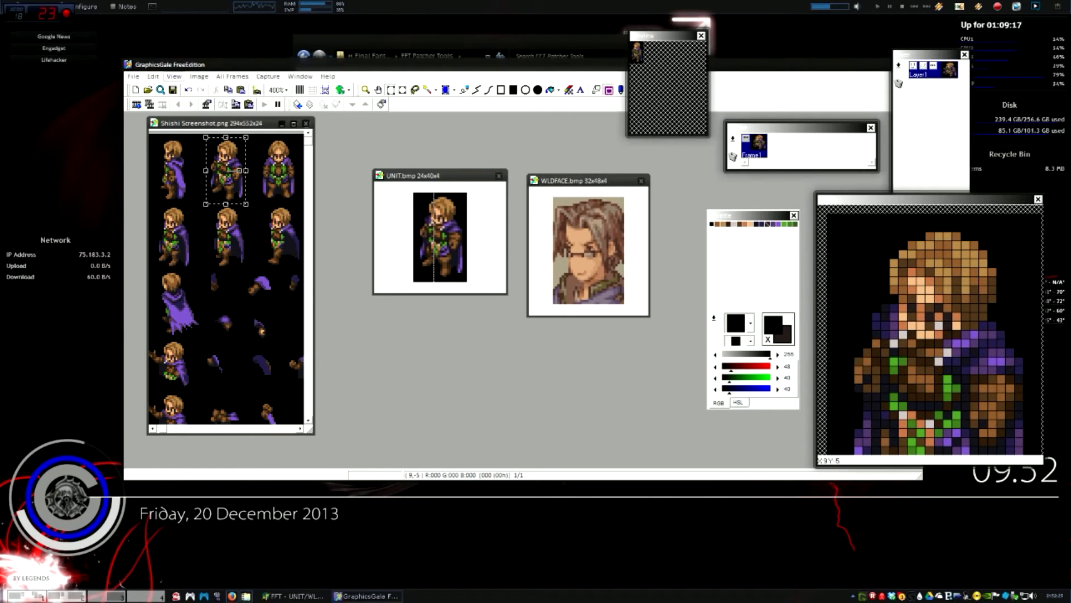
# Bring the FFT UNIT/WLDFACE editor back up and move its window aside
pyautogui.click(573, 180)
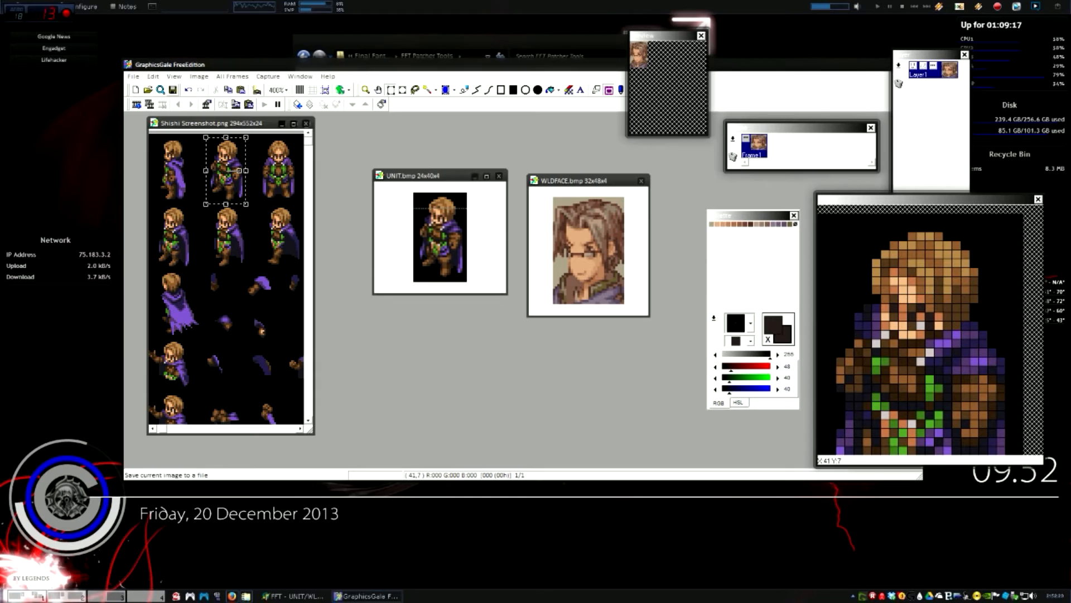
pyautogui.click(295, 596)
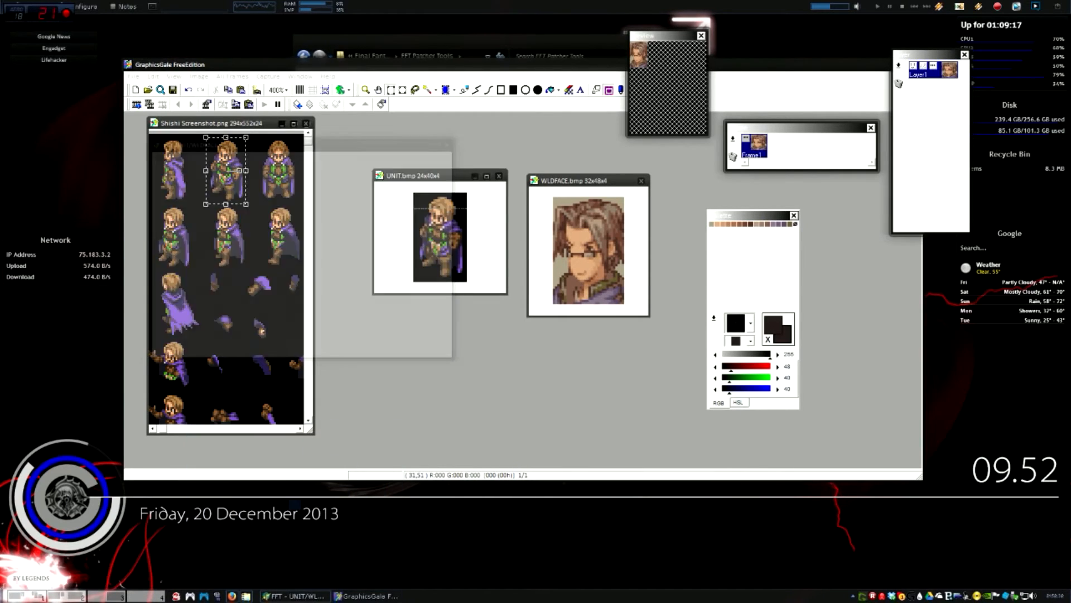
pyautogui.moveTo(291, 148); pyautogui.dragTo(196, 193)
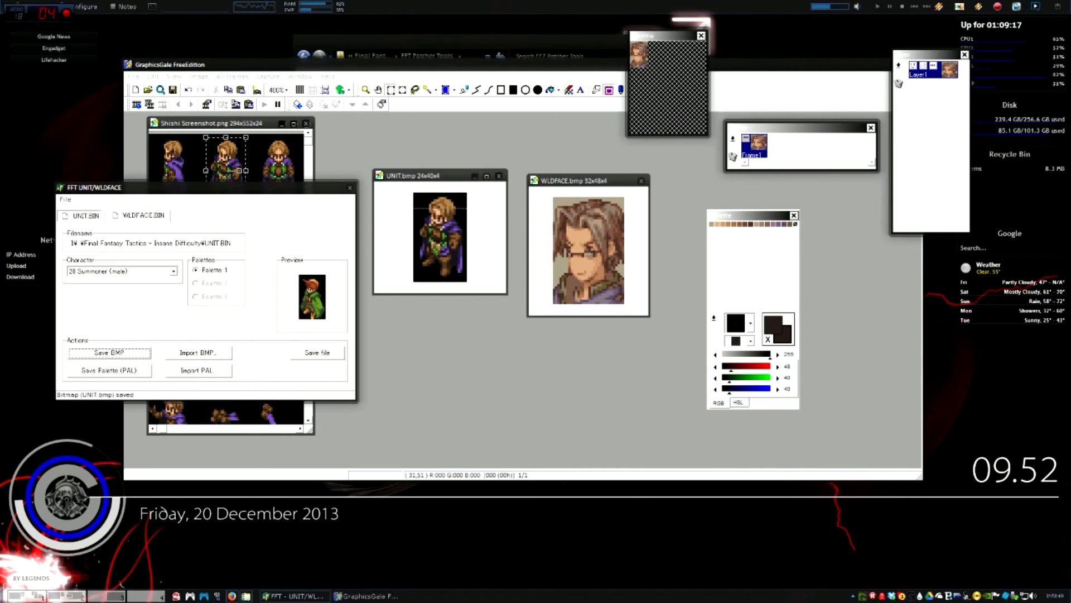
# Import the edited UNIT.bmp sprite into UNIT.BIN
pyautogui.click(199, 353)
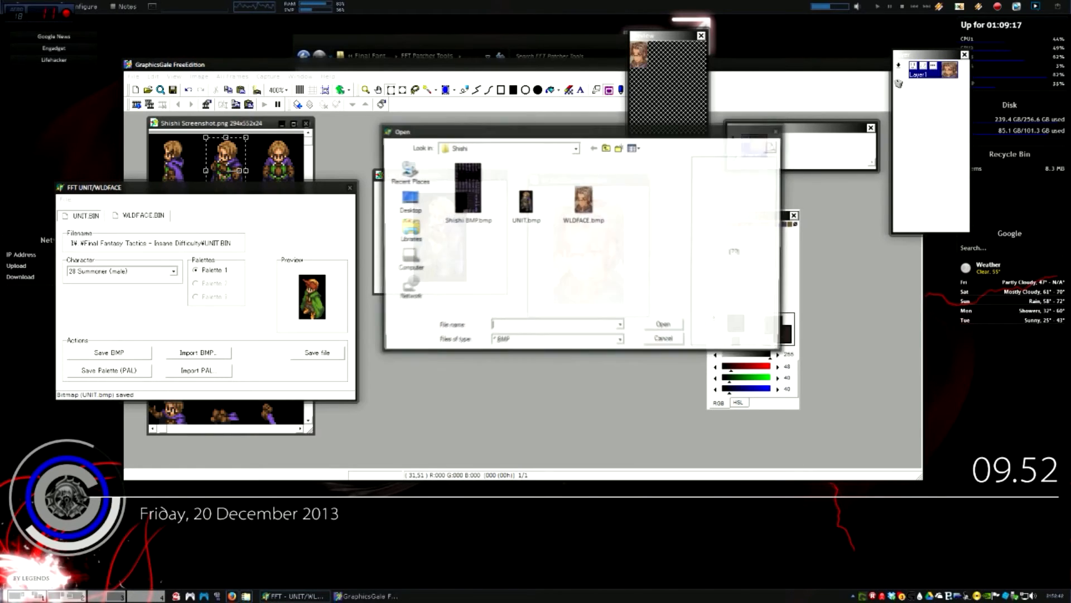
pyautogui.moveTo(588, 131); pyautogui.dragTo(825, 296)
pyautogui.doubleClick(761, 368)
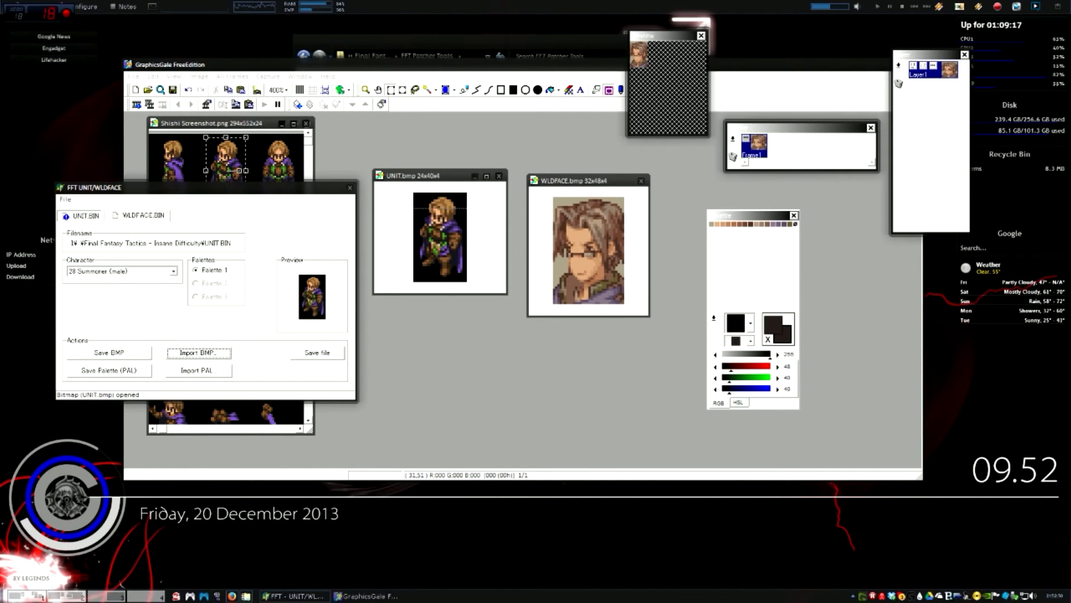
# Import the WLDFACE.bmp portrait into WLDFACE.BIN and save the file
pyautogui.click(139, 215)
pyautogui.click(199, 352)
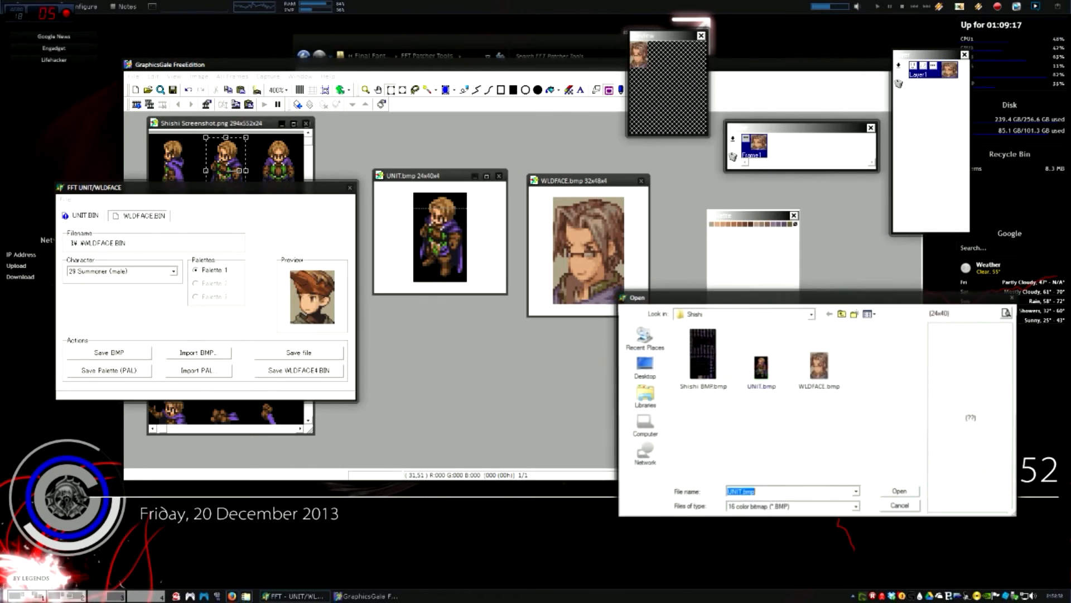
pyautogui.click(819, 368)
pyautogui.doubleClick(819, 369)
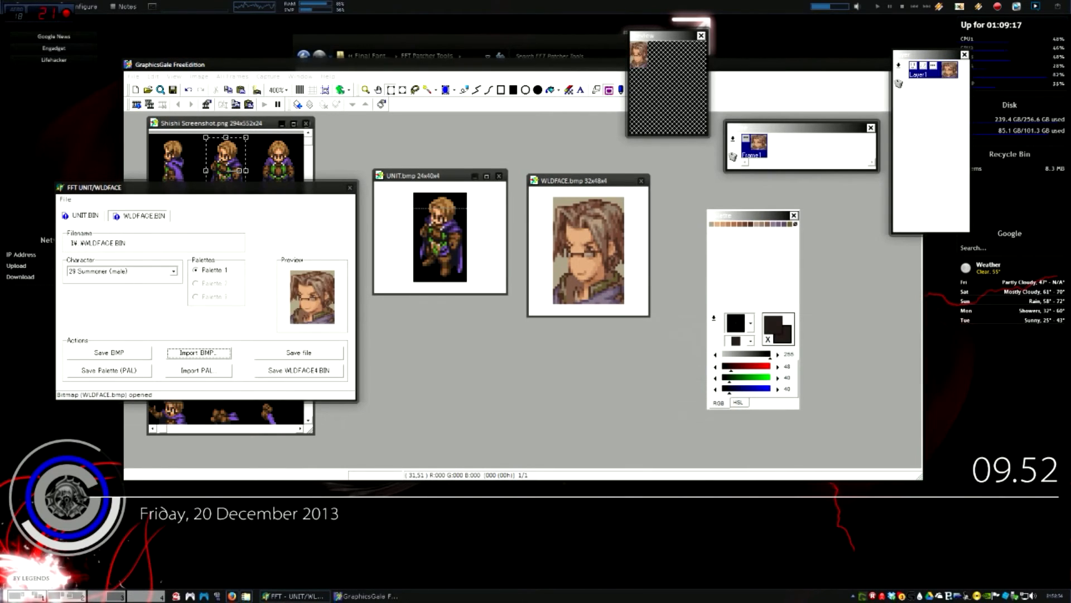
pyautogui.click(298, 352)
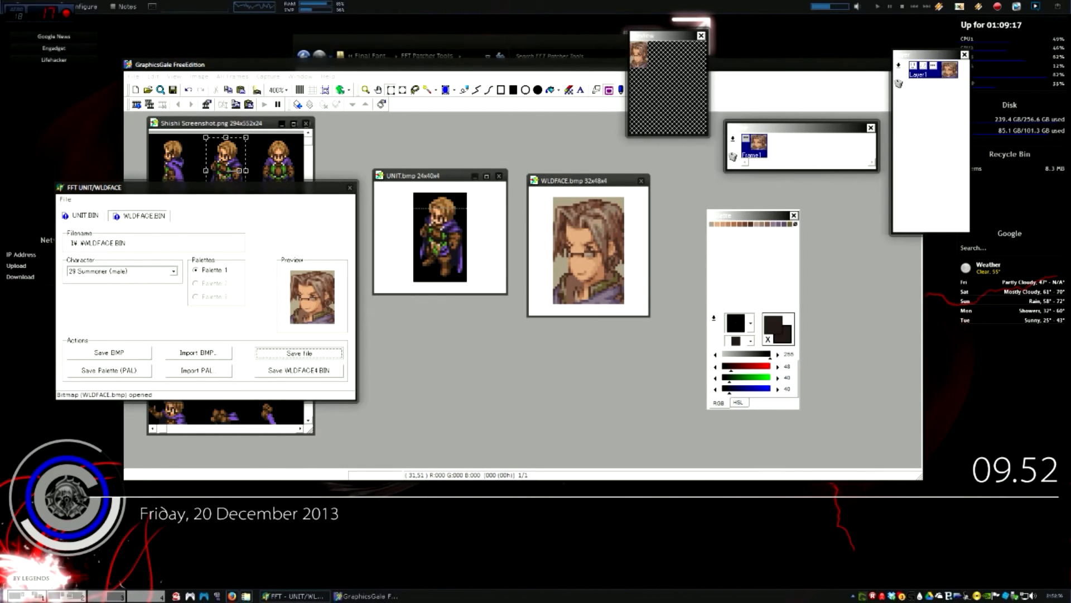
# Save UNIT.BIN with the new sprite and close the FFT UNIT/WLDFACE tool
pyautogui.click(84, 215)
pyautogui.click(317, 353)
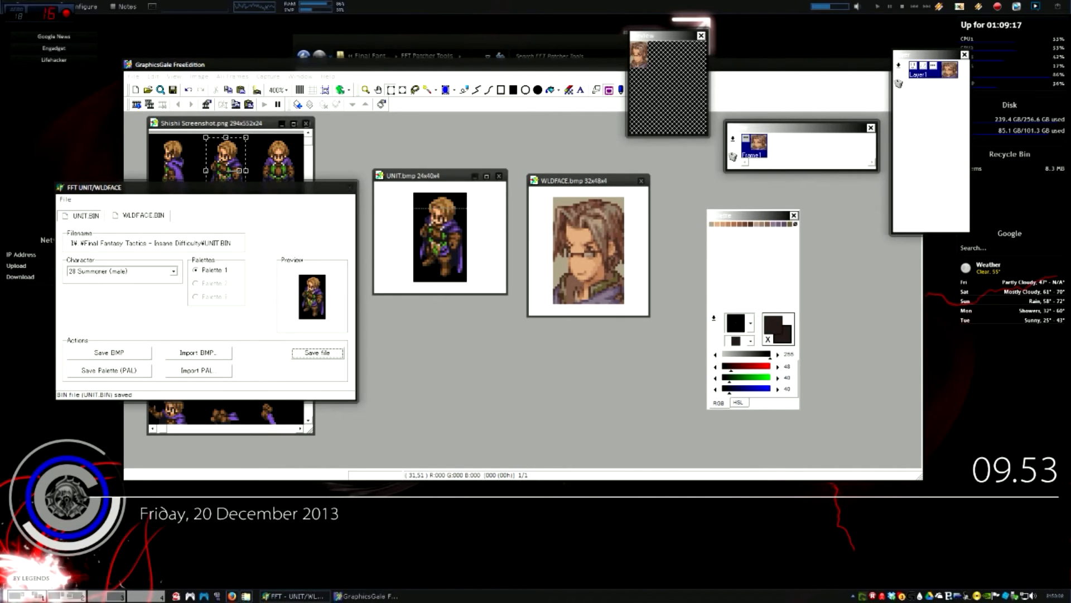
pyautogui.click(349, 187)
pyautogui.moveTo(801, 66); pyautogui.dragTo(739, 72)
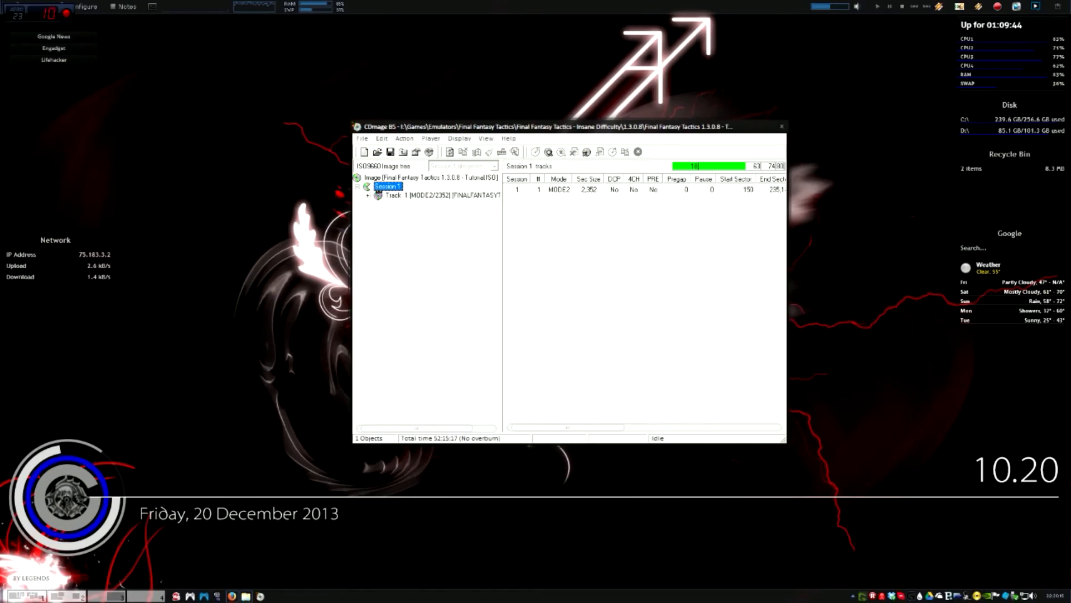
# In the EVENT folder, replace UNIT.BIN with the custom UNIT.BIN from the 1.3.0.8 folder
pyautogui.click(368, 195)
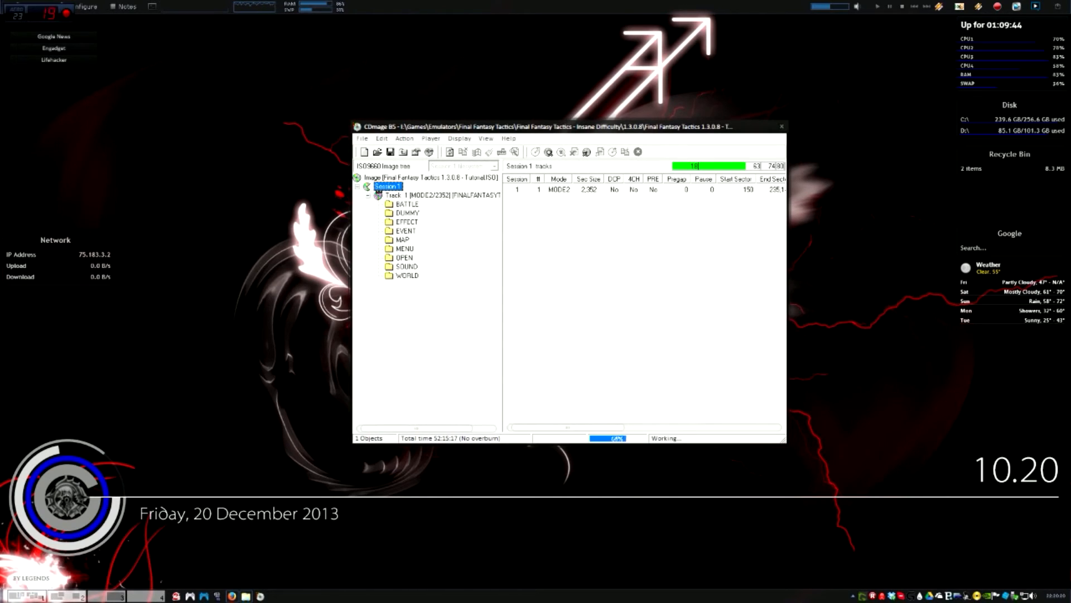
pyautogui.click(405, 231)
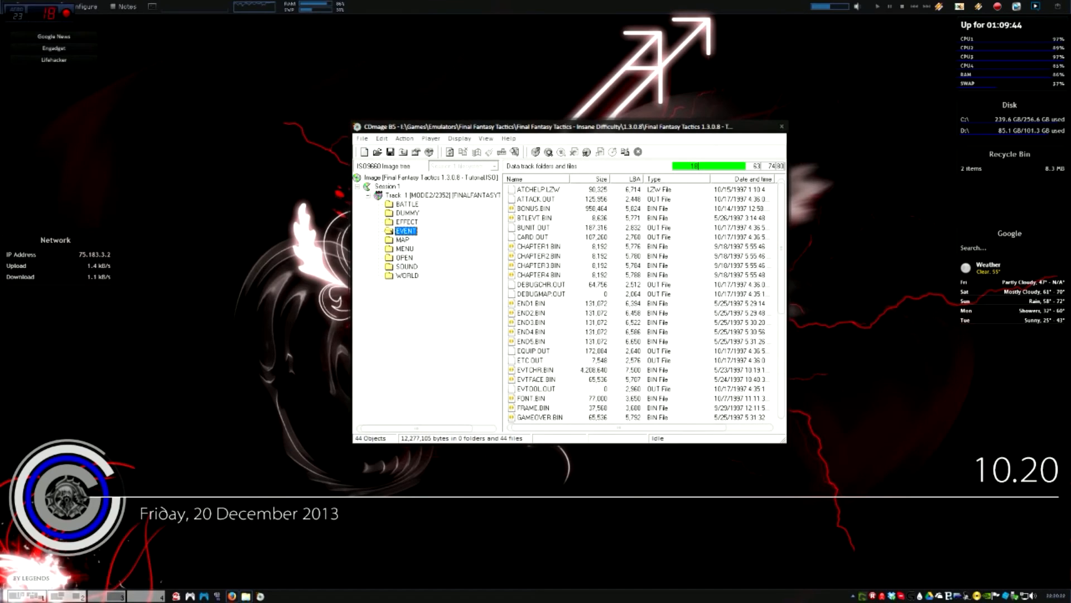
pyautogui.moveTo(781, 249); pyautogui.dragTo(781, 351)
pyautogui.click(531, 370)
pyautogui.rightClick(522, 369)
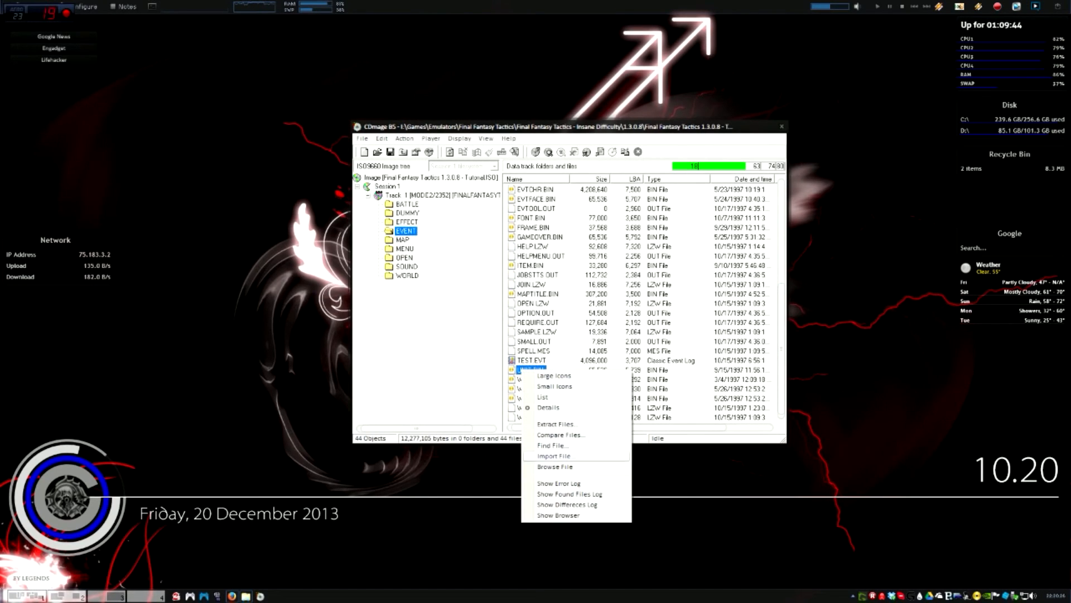
pyautogui.click(558, 458)
pyautogui.doubleClick(465, 193)
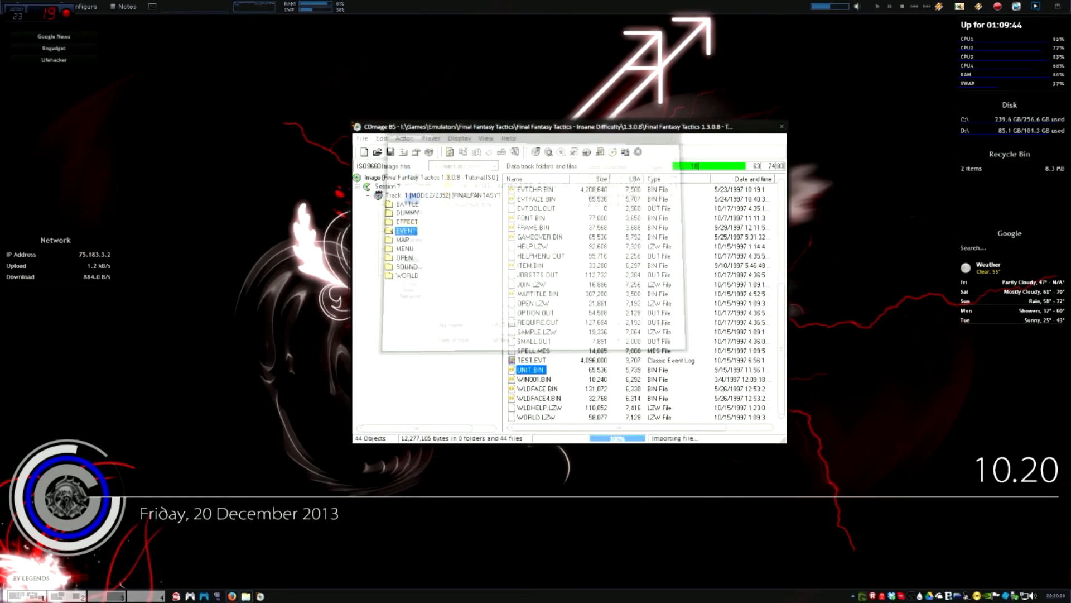
pyautogui.press('Return')
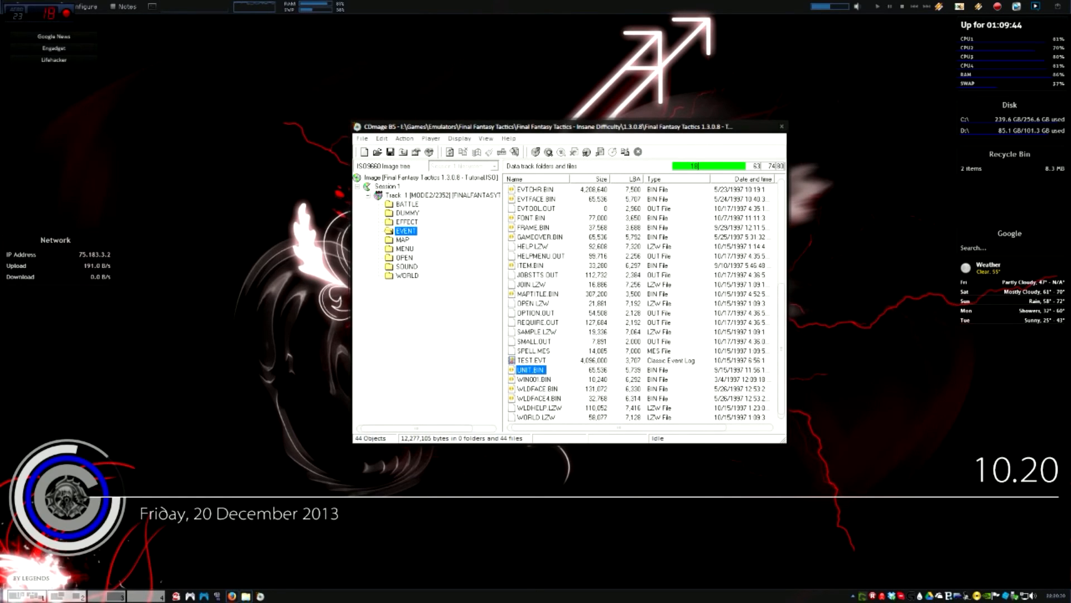
# Replace WLDFACE.BIN with the custom WLDFACE.BIN and acknowledge the success message
pyautogui.rightClick(550, 389)
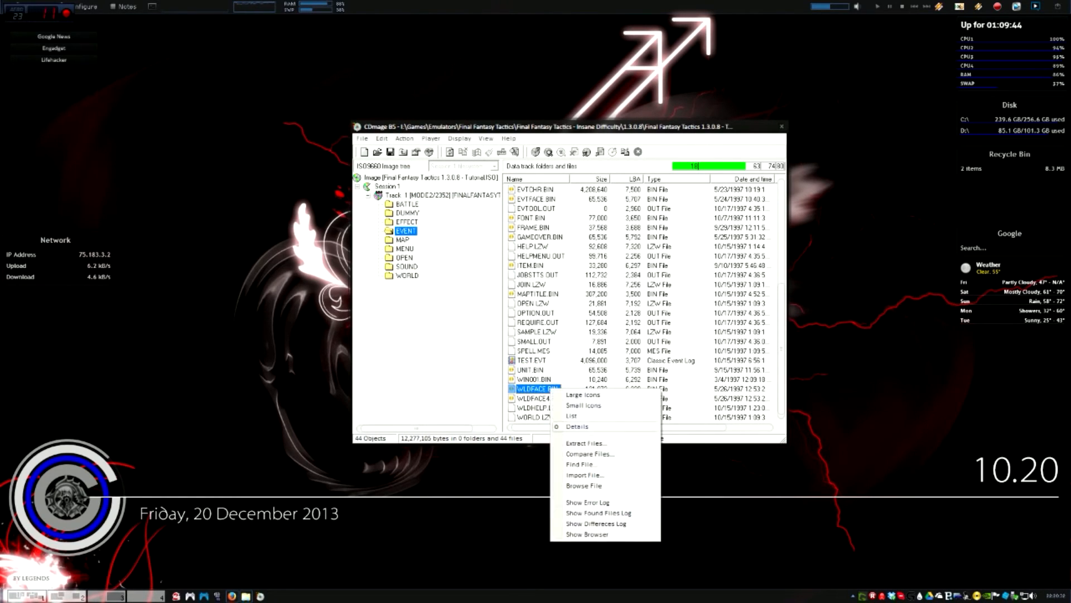
pyautogui.click(584, 475)
pyautogui.doubleClick(465, 202)
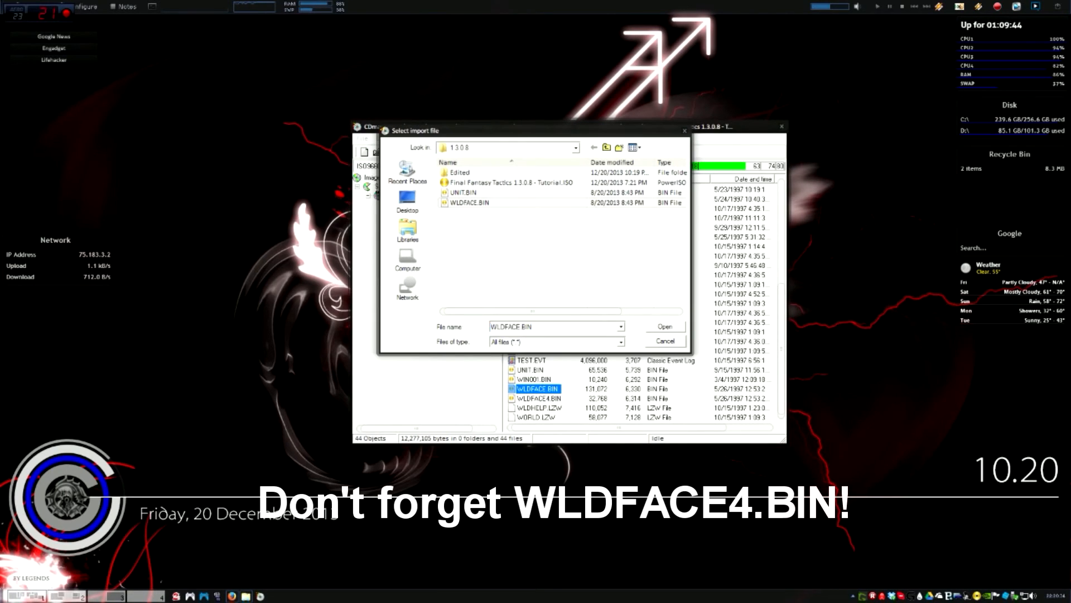
pyautogui.press('Return')
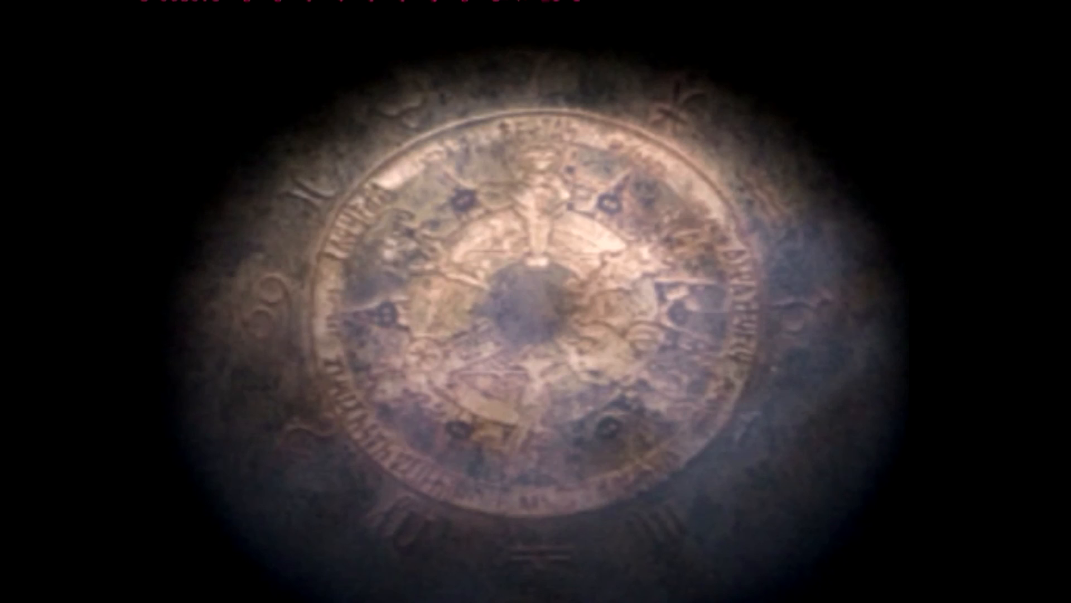
# Load save File 02 from memory card slot 1 and move around the world map
pyautogui.press('x')
pyautogui.press('Down')
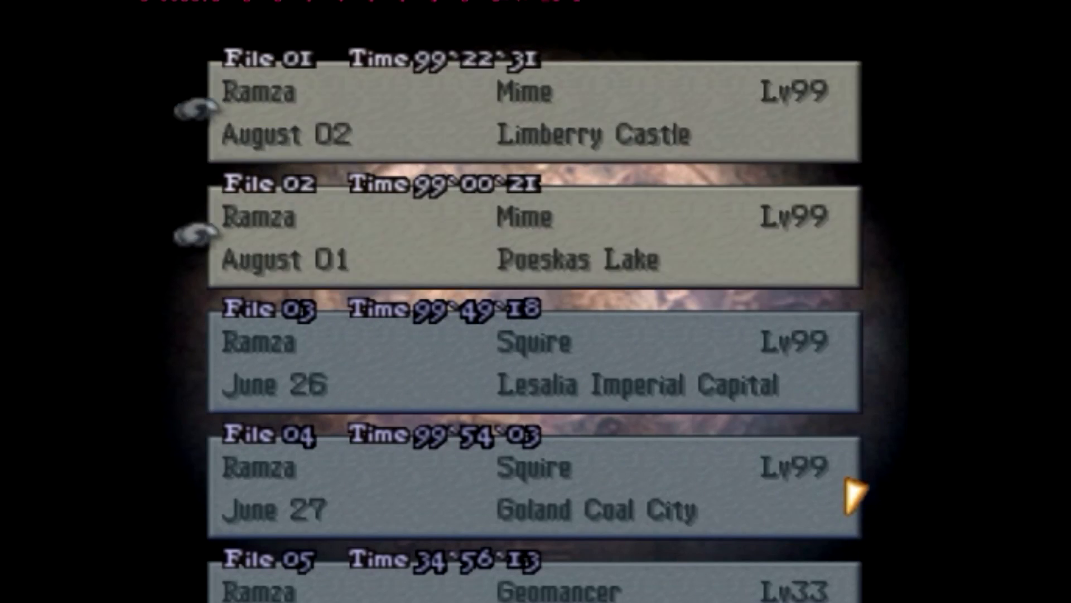
pyautogui.press('x')
pyautogui.press('x')
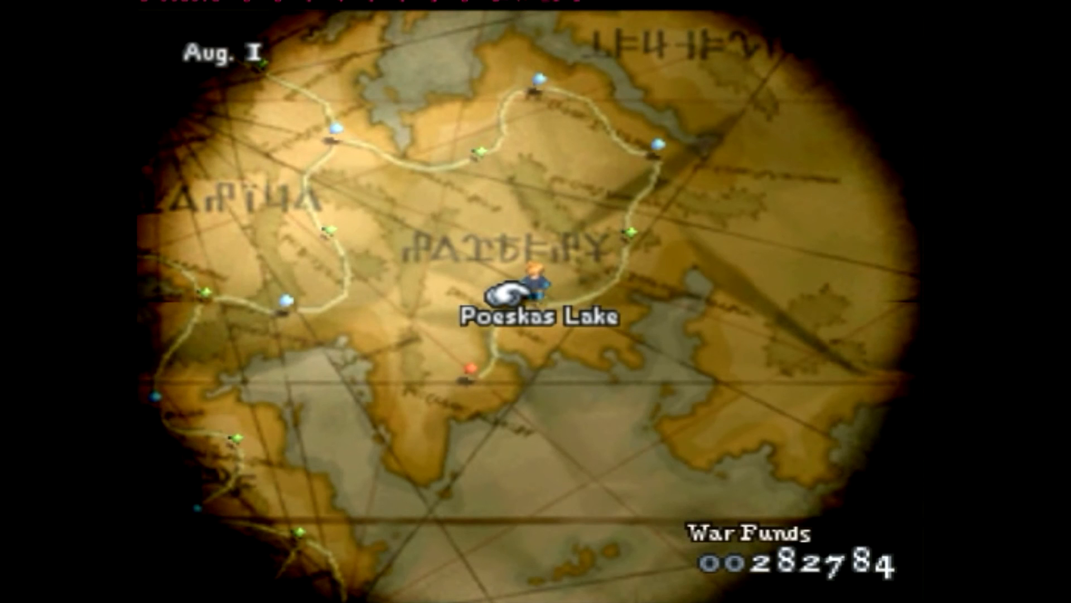
pyautogui.press('Up')
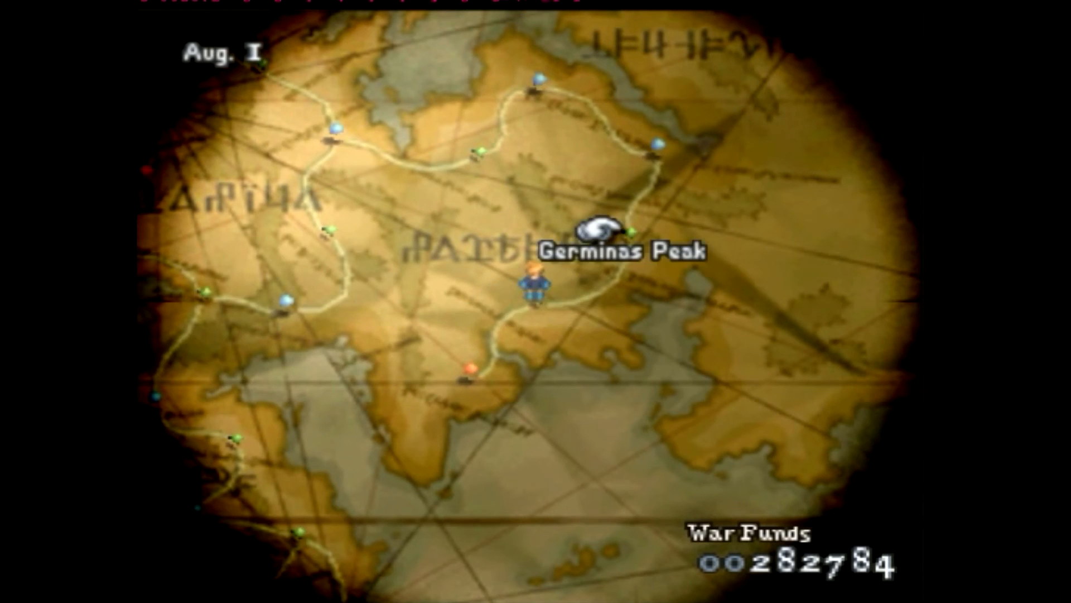
pyautogui.press('Down')
pyautogui.press('Left')
pyautogui.press('Right')
pyautogui.press('Up')
pyautogui.press('Left')
# Change Seraph's job to Summoner in Formation and check the Summoner help text
pyautogui.press('d')
pyautogui.press('Down')
pyautogui.press('c')
pyautogui.press('Down')
pyautogui.press('Down')
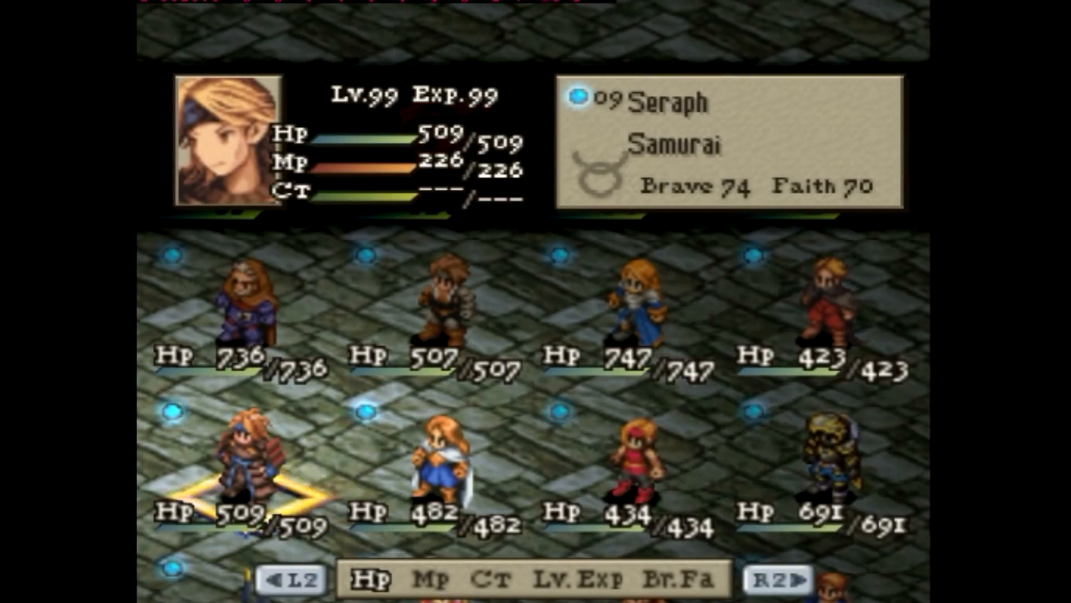
pyautogui.press('c')
pyautogui.press('Down')
pyautogui.press('Down')
pyautogui.press('c')
pyautogui.press('Left')
pyautogui.press('Left')
pyautogui.press('Left')
pyautogui.press('Left')
pyautogui.press('Left')
pyautogui.press('Left')
pyautogui.press('Left')
pyautogui.press('Left')
pyautogui.press('Left')
pyautogui.press('Left')
pyautogui.press('Left')
pyautogui.press('Left')
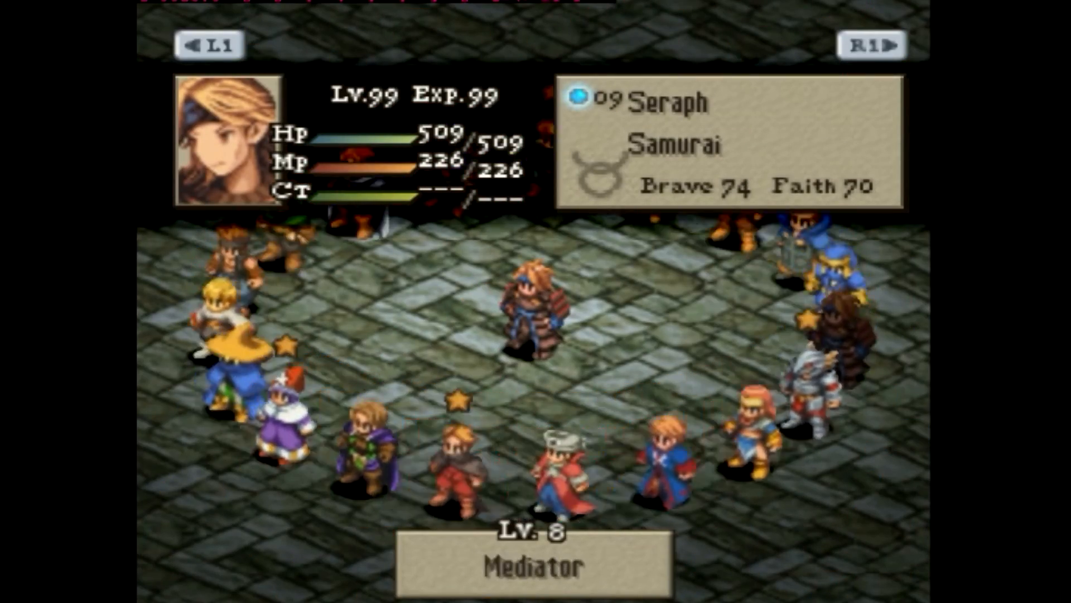
pyautogui.press('c')
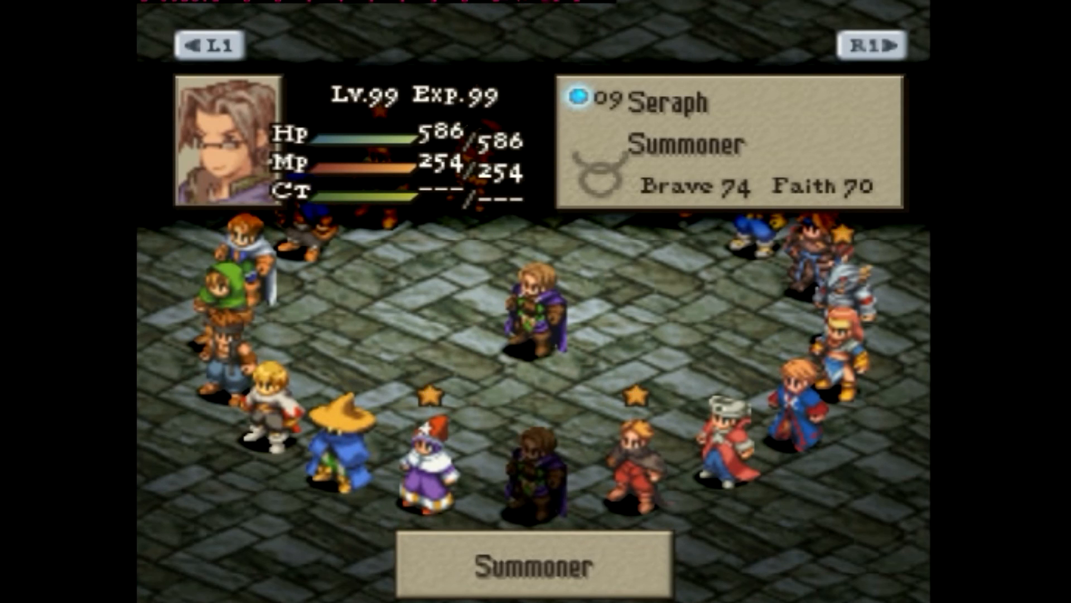
pyautogui.press('c')
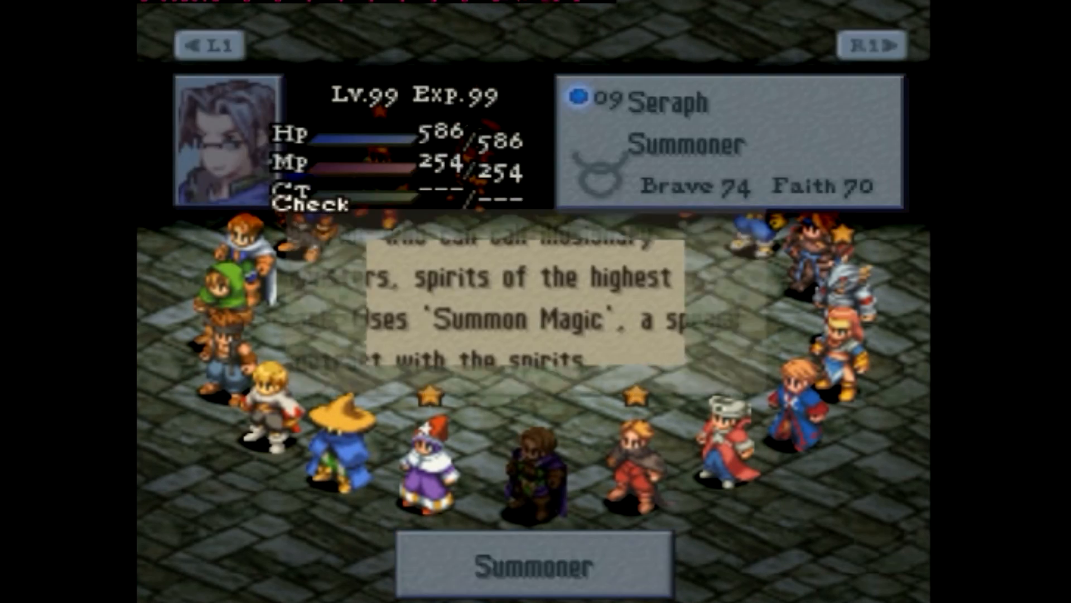
pyautogui.press('x')
pyautogui.press('x')
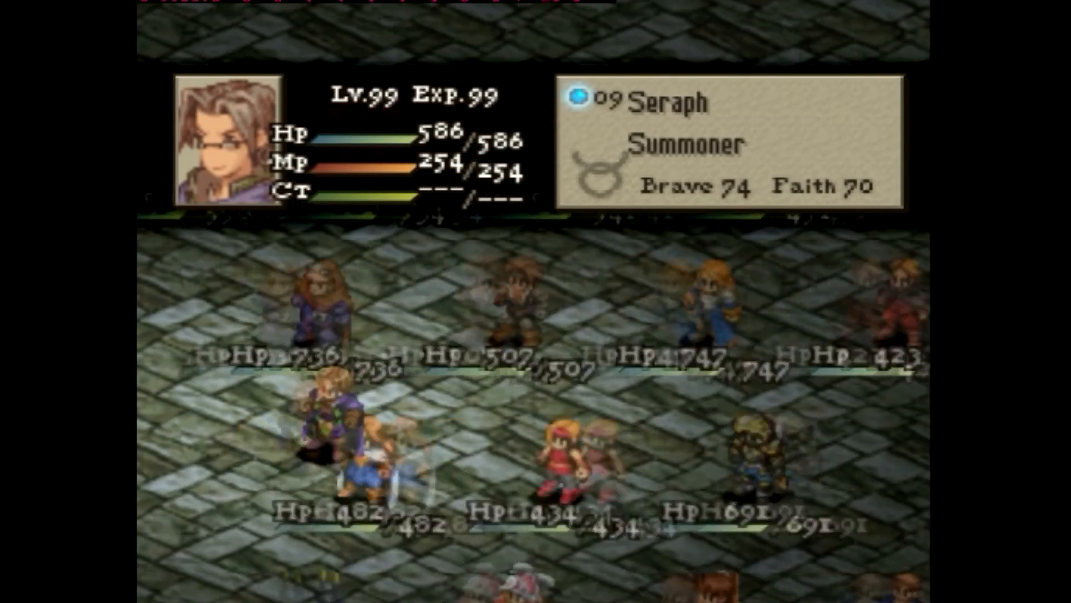
# Leave Formation and move the map marker to Germinas Peak
pyautogui.press('x')
pyautogui.press('x')
pyautogui.press('x')
pyautogui.press('Up')
pyautogui.press('Right')
pyautogui.press('x')
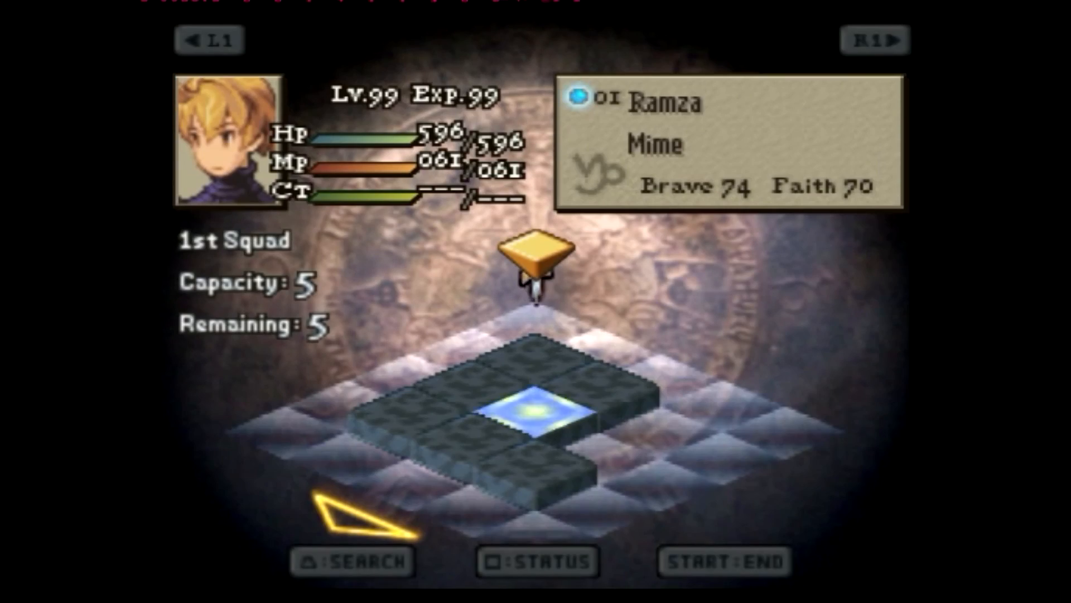
# Deploy Seraph and Hitoshi onto the glowing battle tiles
pyautogui.press('r')
pyautogui.press('r')
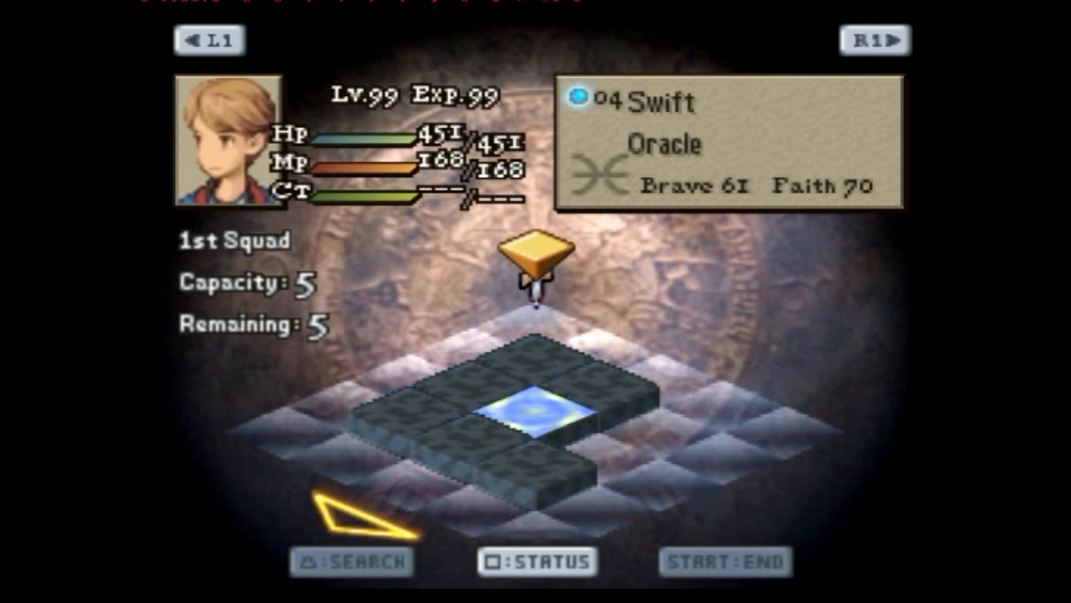
pyautogui.press('r')
pyautogui.press('r')
pyautogui.press('Up')
pyautogui.press('r')
pyautogui.press('r')
pyautogui.press('r')
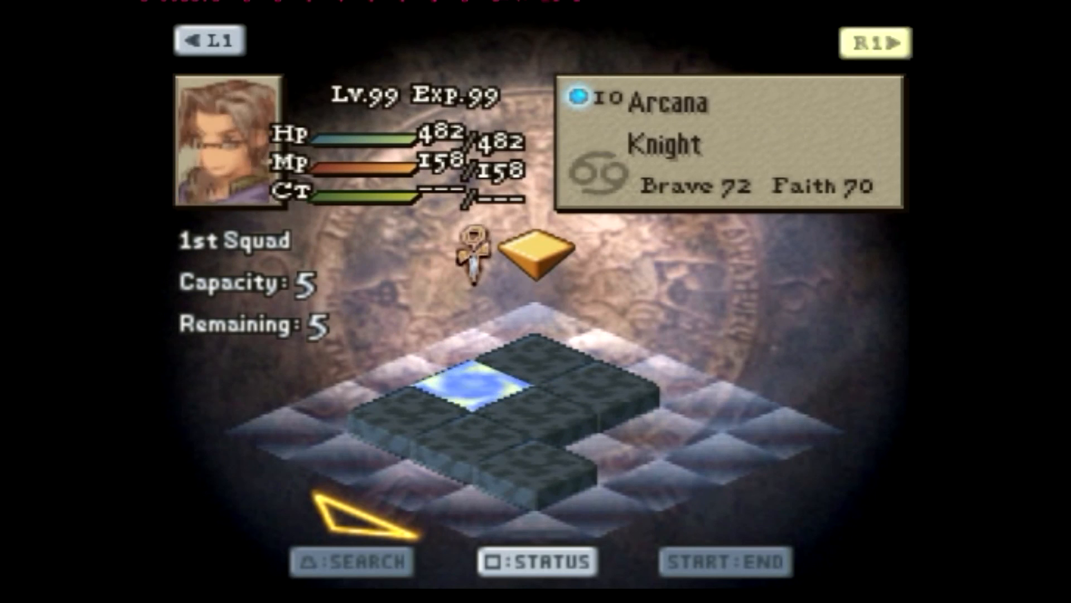
pyautogui.press('w')
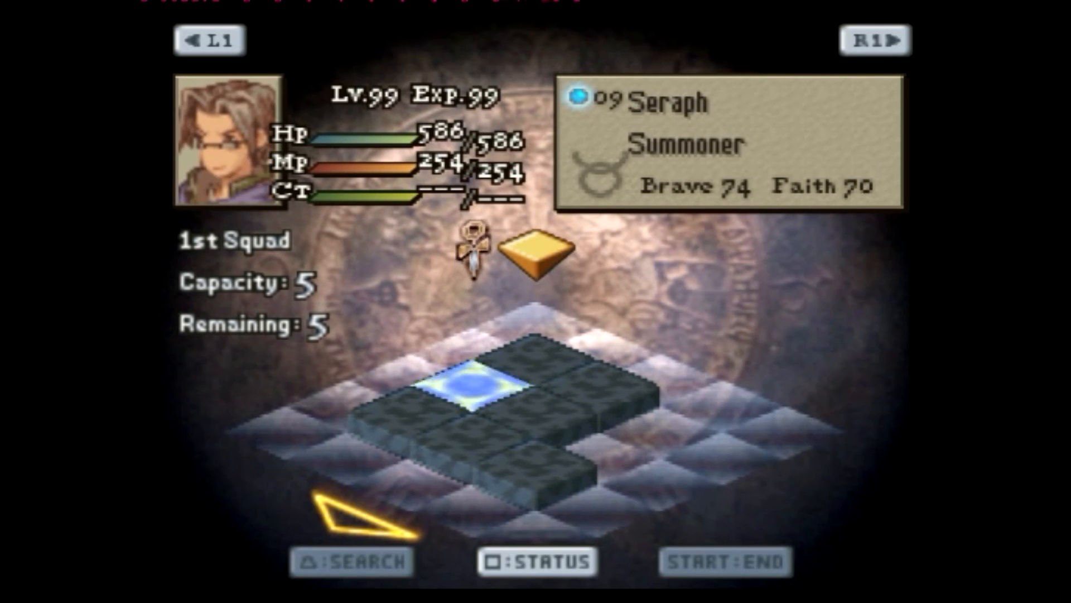
pyautogui.press('z')
pyautogui.press('Down')
pyautogui.press('r')
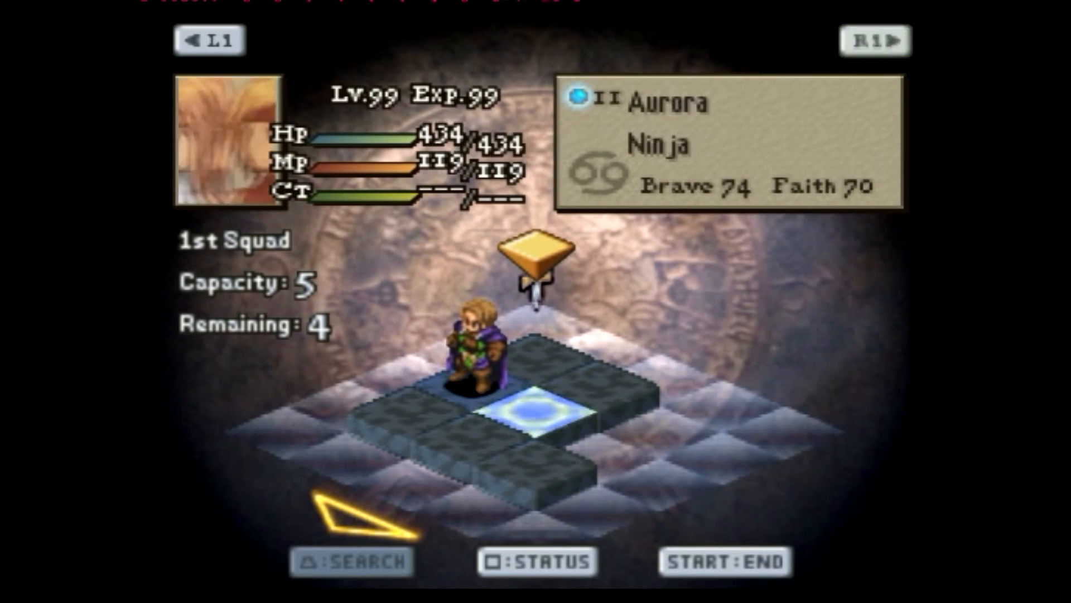
pyautogui.press('r')
pyautogui.press('r')
pyautogui.press('w')
pyautogui.press('Right')
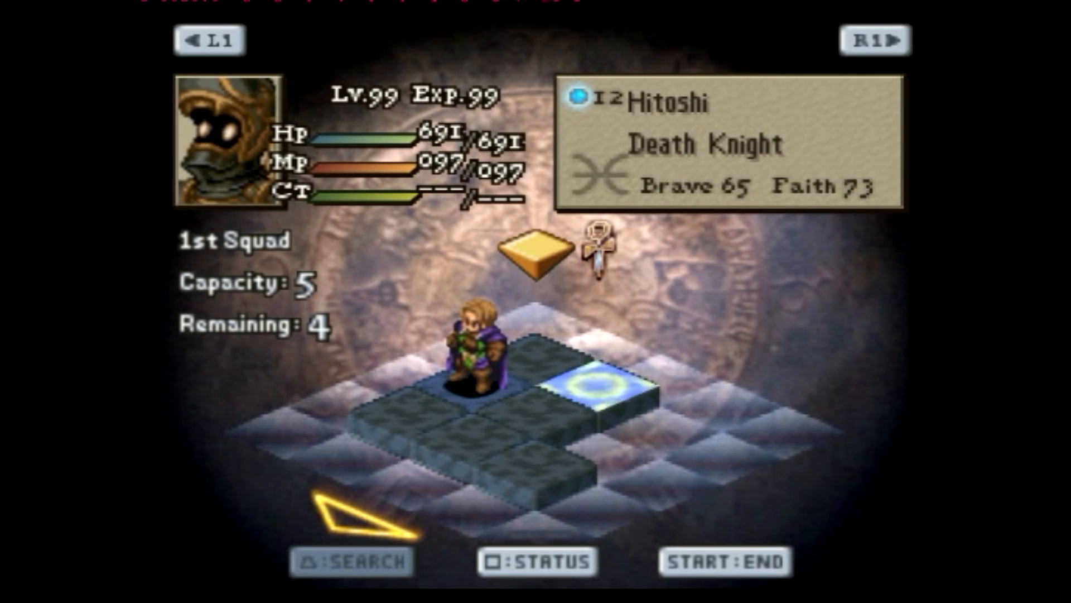
pyautogui.press('z')
# Deploy Rafa and Ramza onto free battle tiles
pyautogui.press('r')
pyautogui.press('r')
pyautogui.press('r')
pyautogui.press('w')
pyautogui.press('z')
pyautogui.press('r')
pyautogui.press('r')
pyautogui.press('r')
pyautogui.press('w')
pyautogui.press('w')
pyautogui.press('Left')
pyautogui.press('Down')
pyautogui.press('z')
# Finish deployment, choosing Yes to start the battle
pyautogui.press('Return')
pyautogui.press('z')
pyautogui.press('Return')
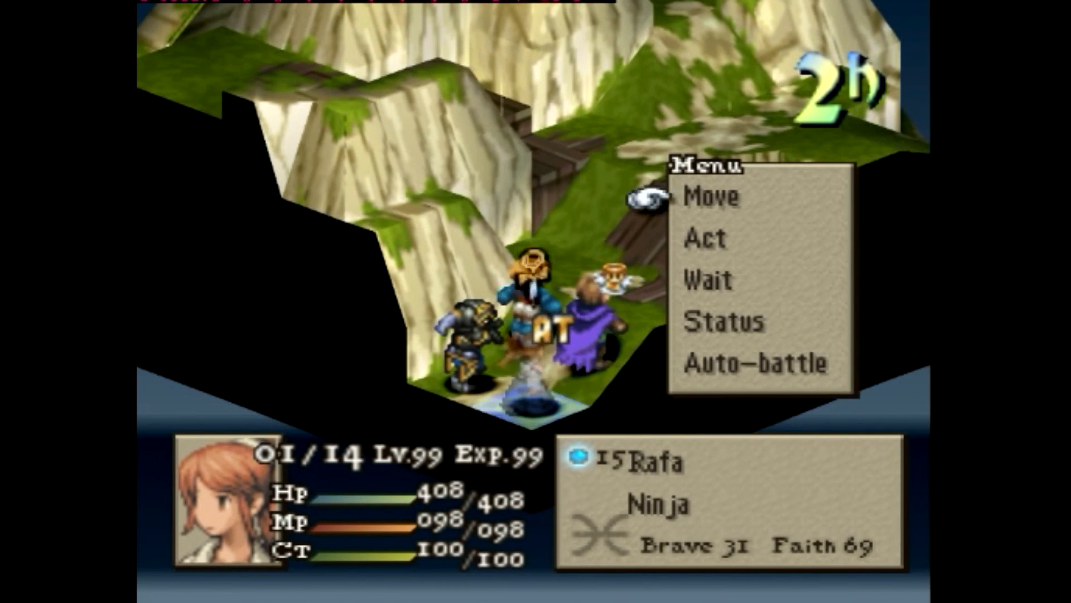
# Check Seraph's Summoner status and job levels, then close the menus
pyautogui.press('z')
pyautogui.press('Up')
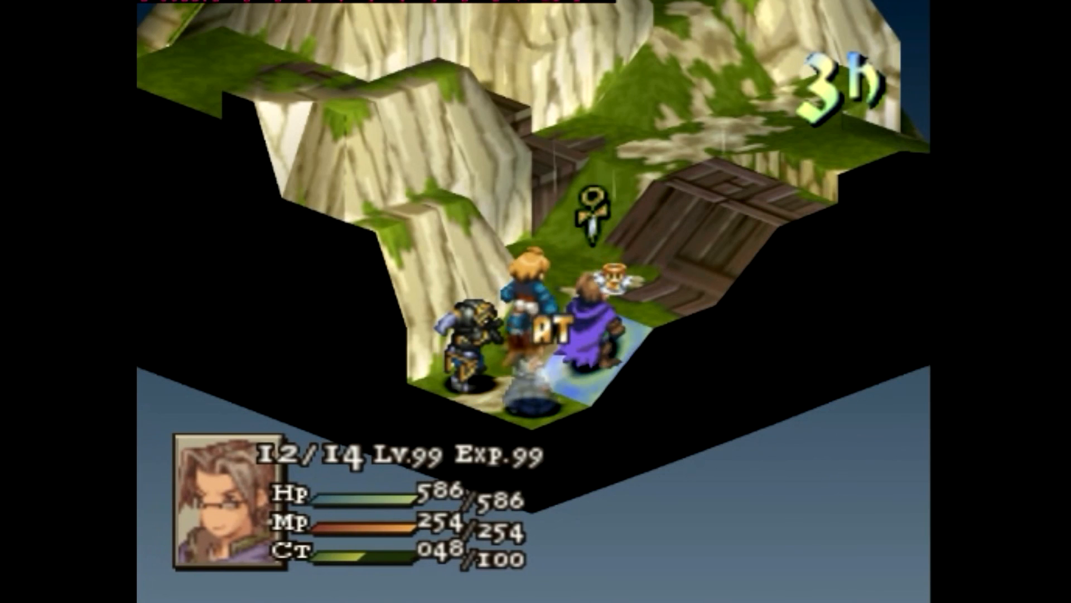
pyautogui.press('x')
pyautogui.press('x')
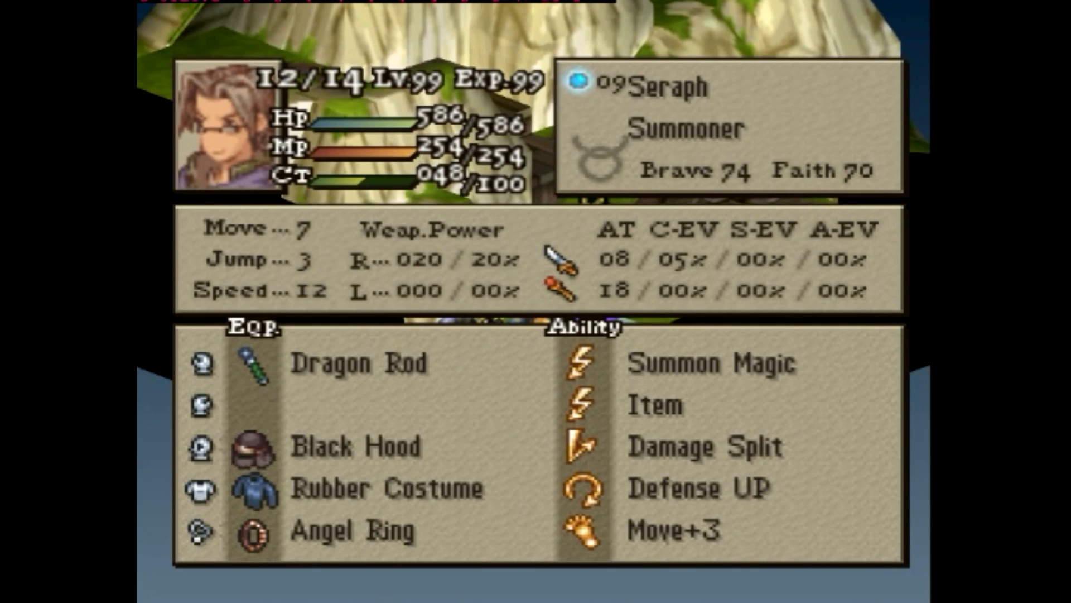
pyautogui.press('x')
pyautogui.press('x')
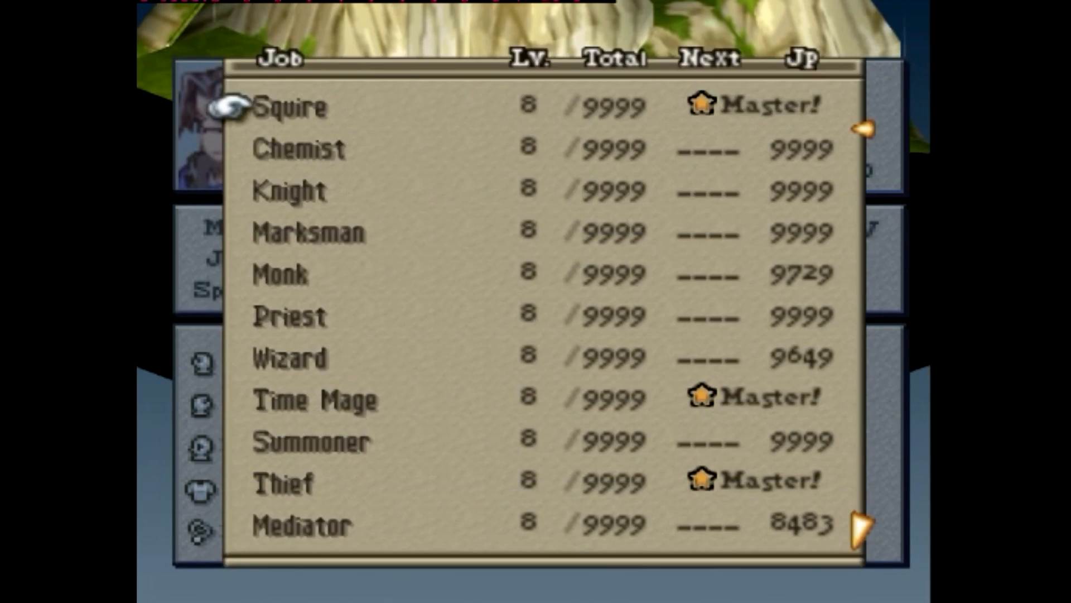
pyautogui.press('x')
pyautogui.press('z')
pyautogui.press('z')
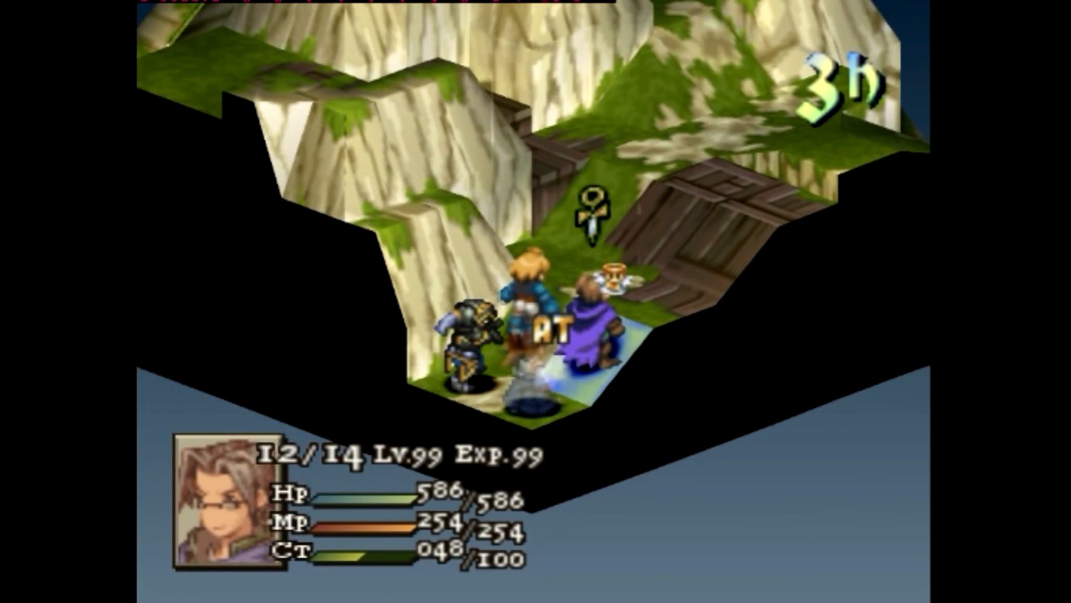
# Rotate the battlefield view twice and return the marker to Seraph's sprite
pyautogui.press('w')
pyautogui.press('w')
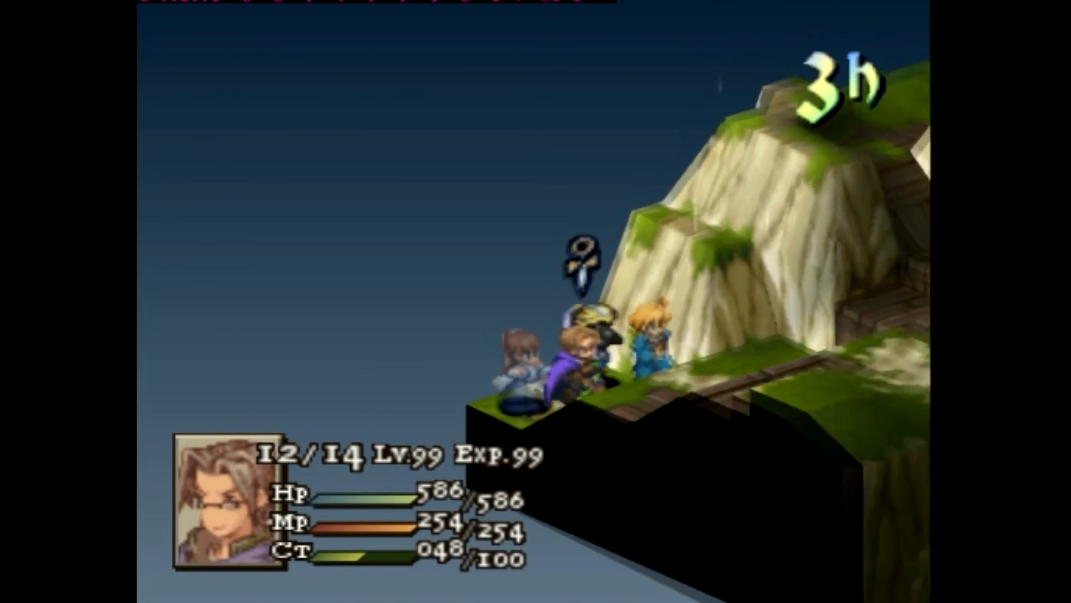
pyautogui.press('w')
pyautogui.press('w')
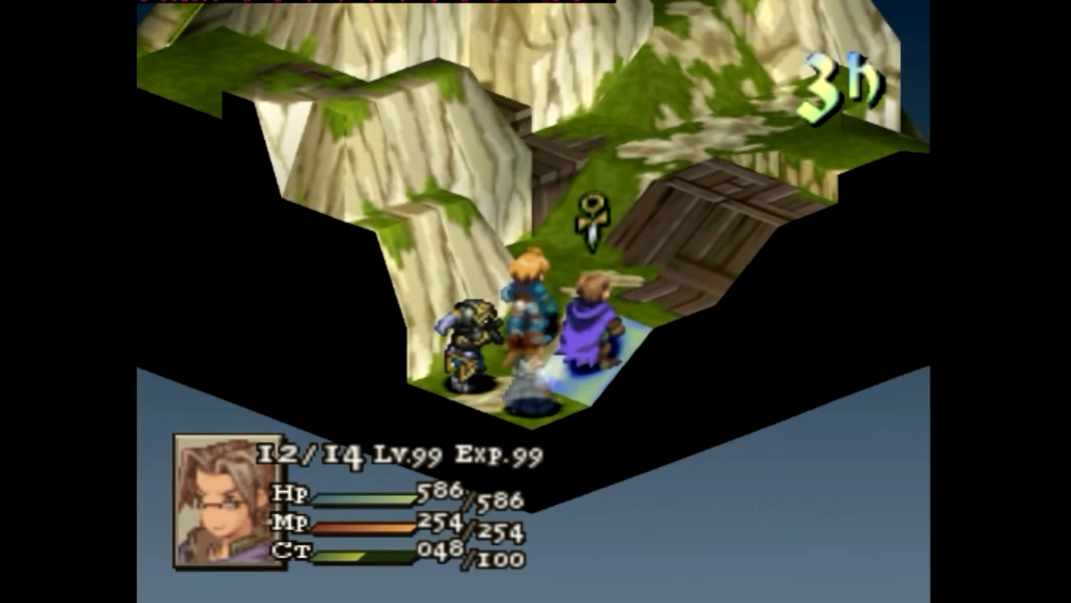
pyautogui.press('Up')
pyautogui.press('Down')
pyautogui.press('Left')
pyautogui.press('Right')
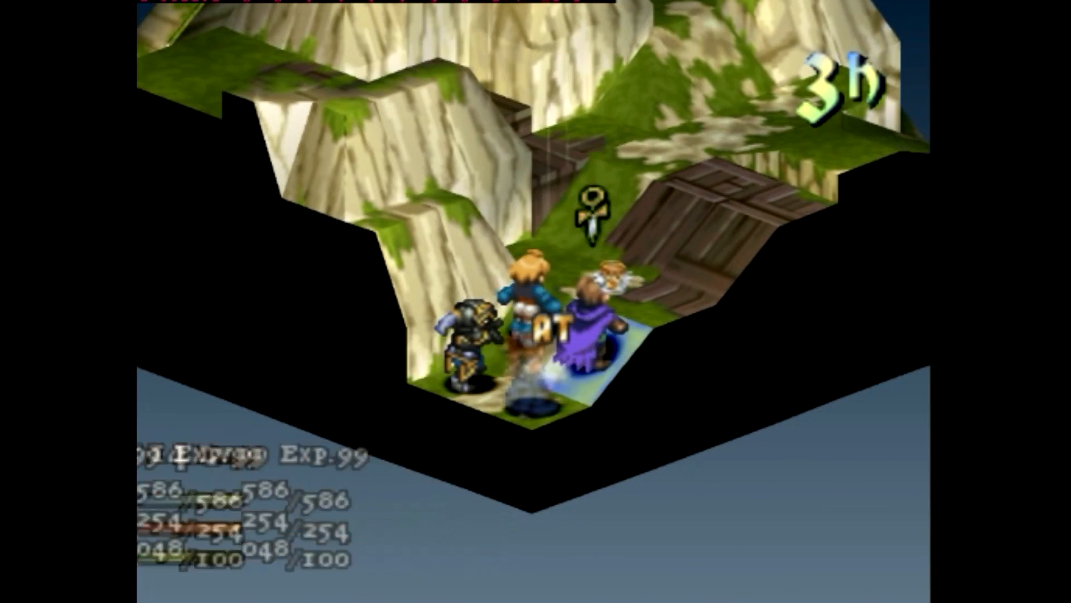